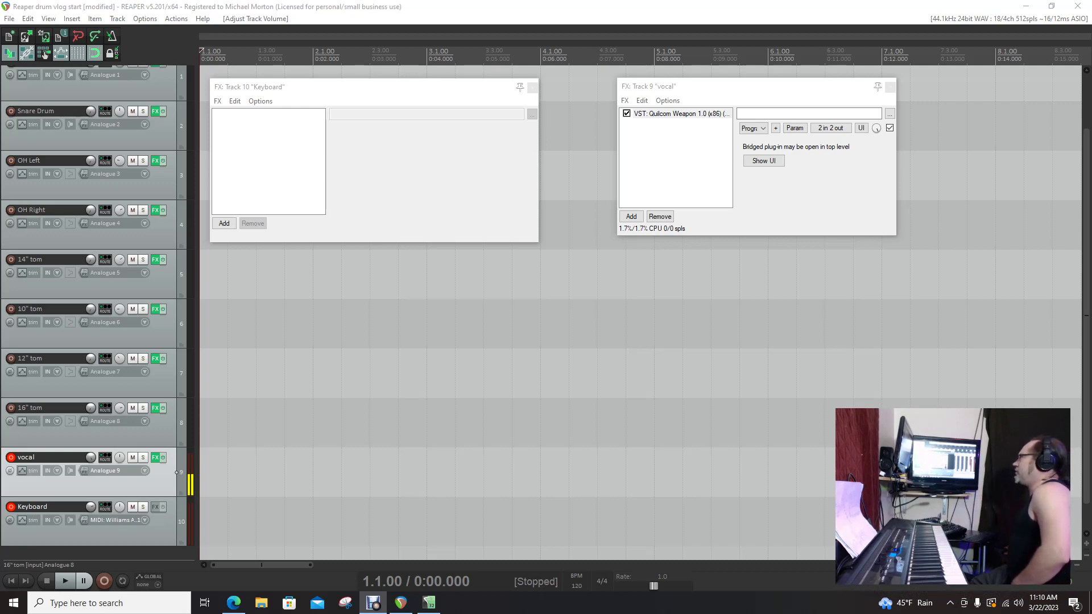
Bring the Quilcom Weapon plug-in window into view below the vocal track's effects window and move it back out of sight.
drag(1047, 83, 801, 253)
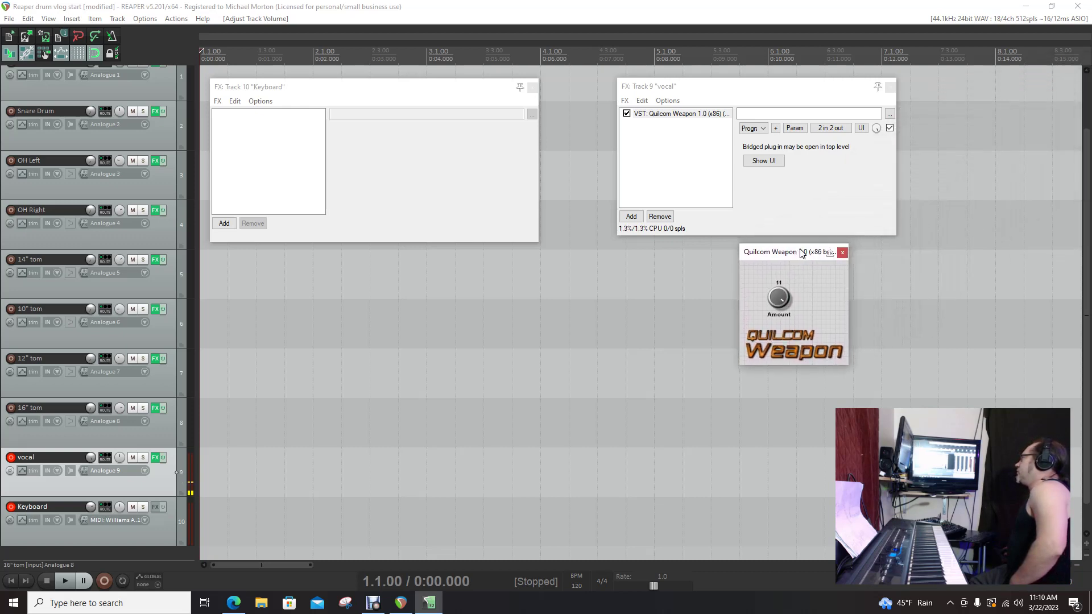
drag(802, 252, 1091, 136)
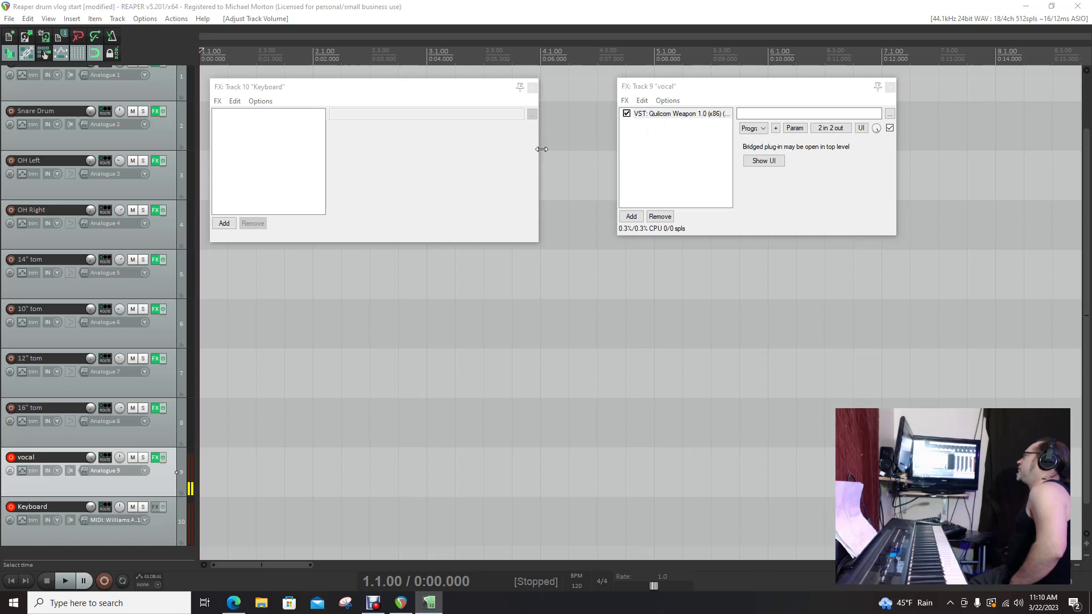
Add the VSTi Rave Generator (DJ "CSI") instrument to the Keyboard track's effects chain.
click(219, 102)
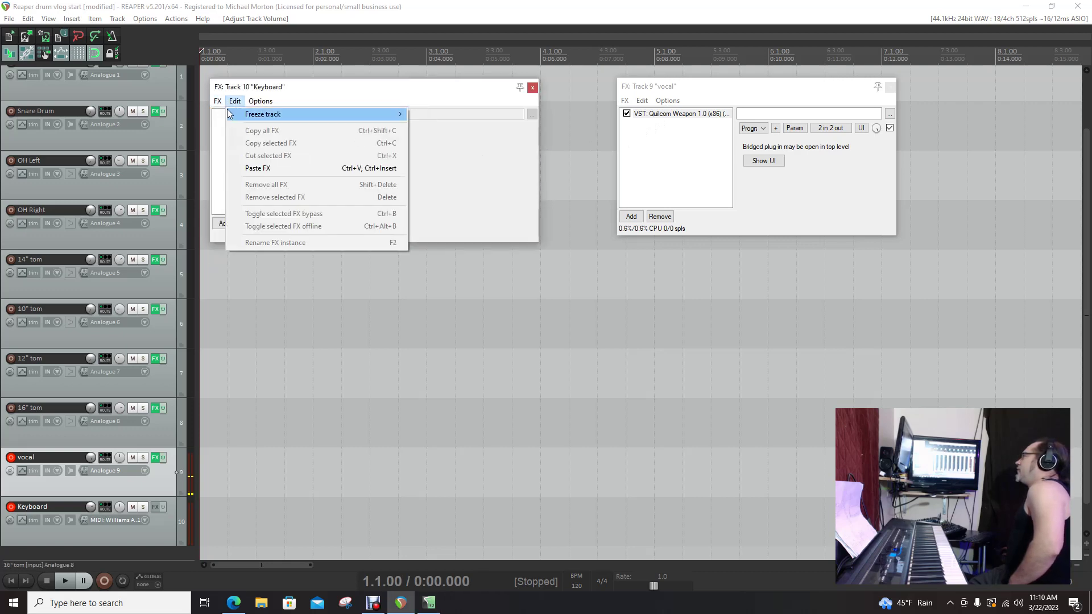
click(230, 114)
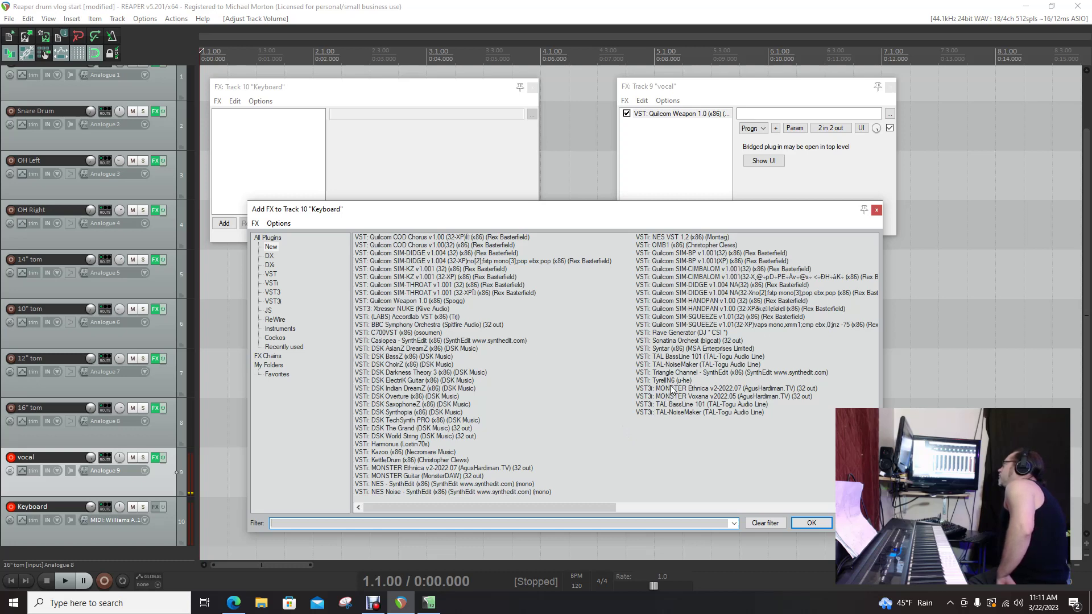
click(668, 334)
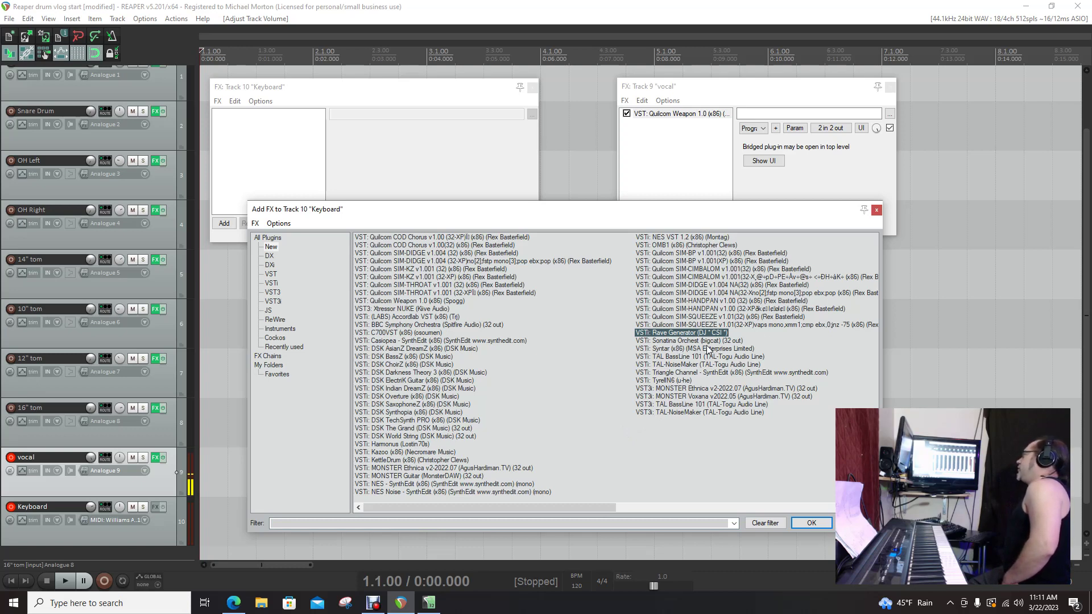
click(811, 523)
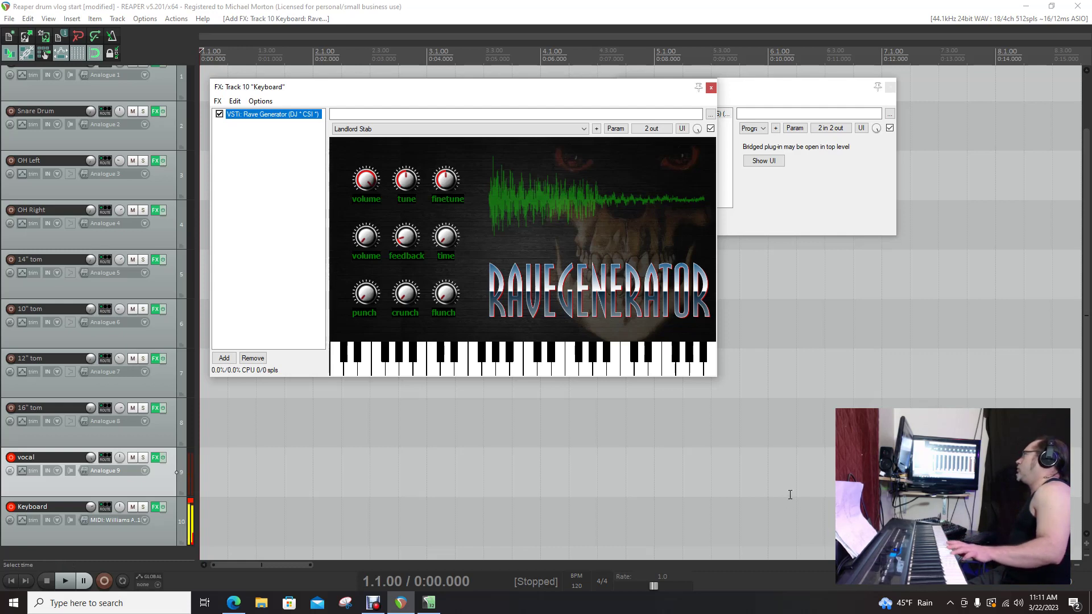
Audition the T99 anasthasia, Dish and Tell, and Nitro Deluxe Inner City presets in Rave Generator.
click(584, 129)
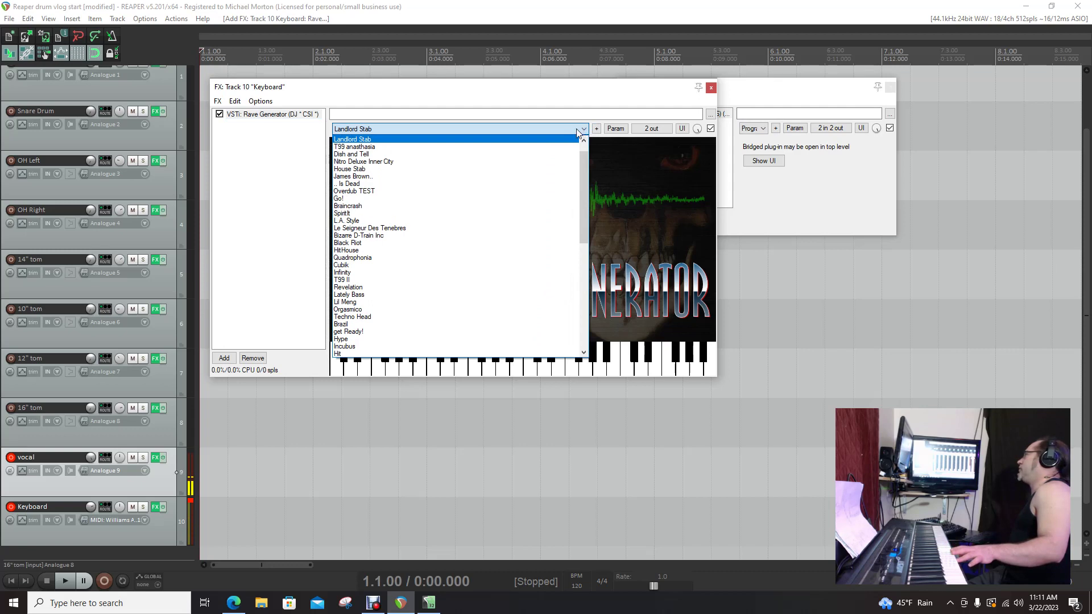
click(383, 149)
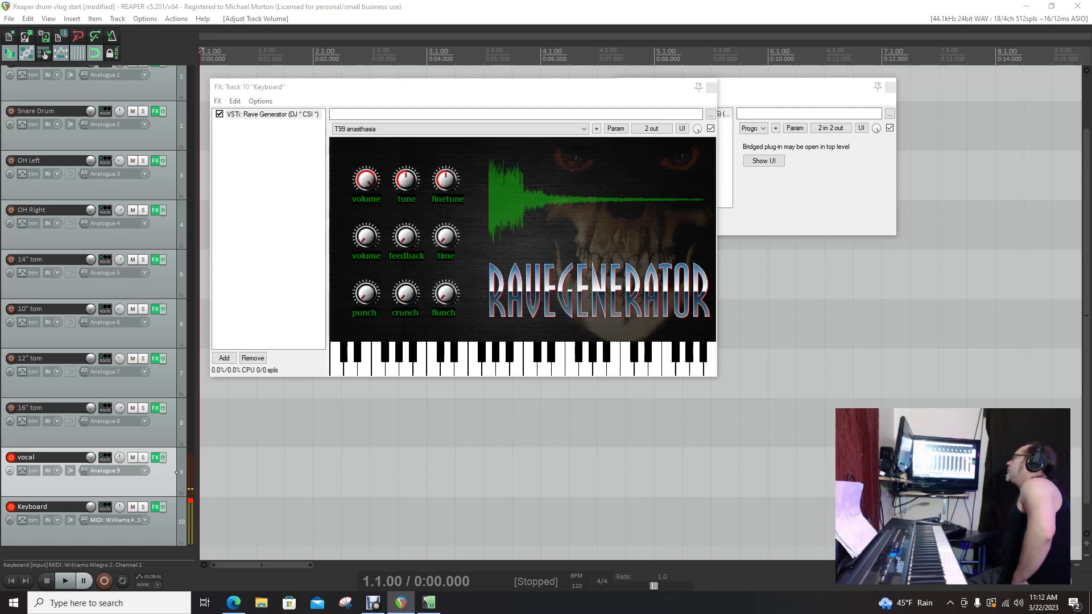
click(584, 129)
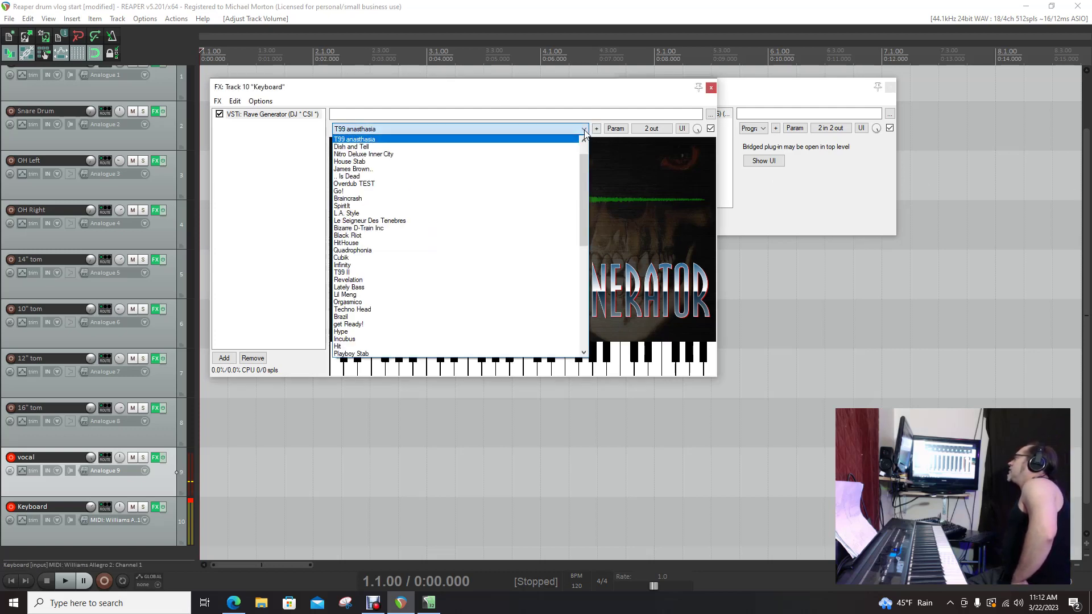
click(450, 149)
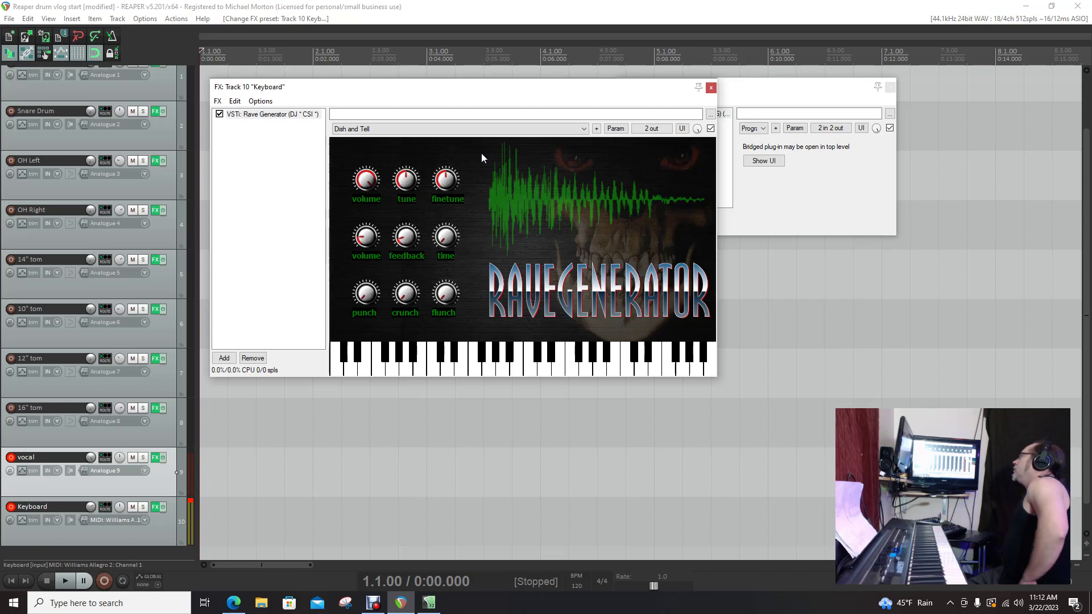
click(433, 130)
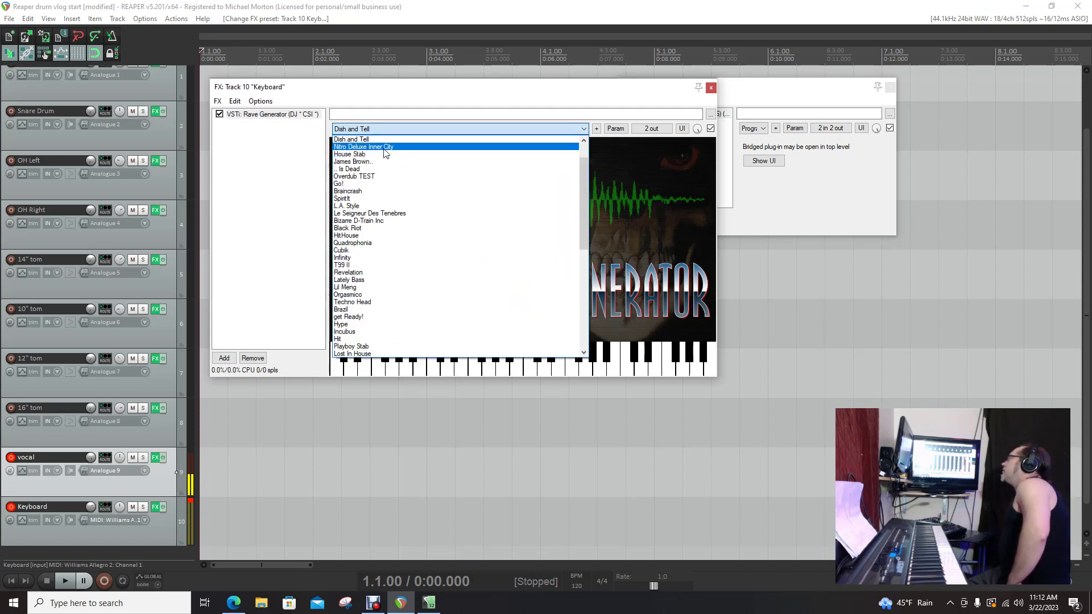
click(384, 148)
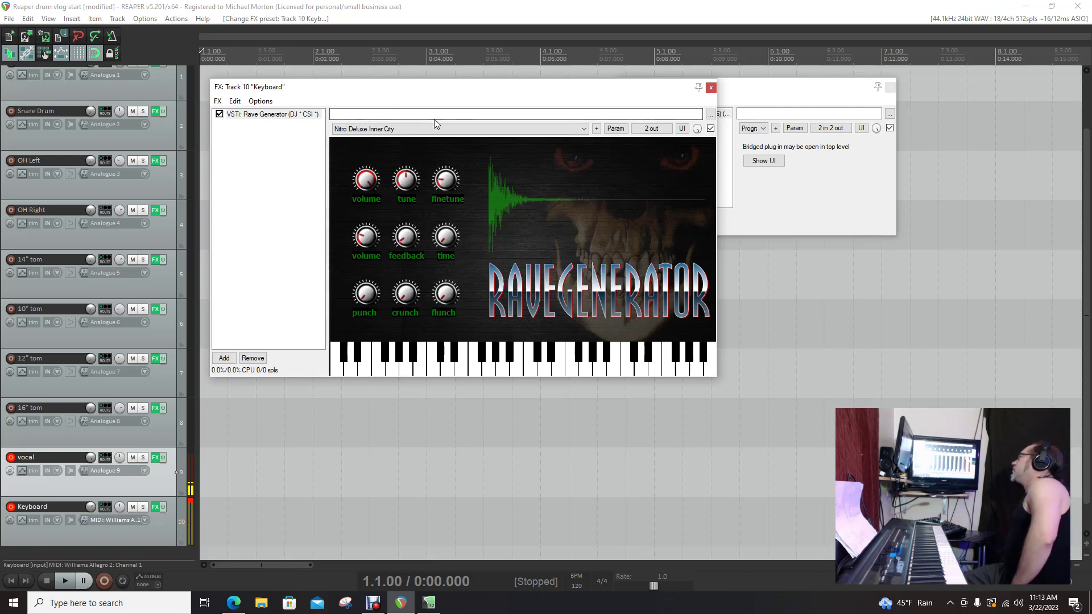
Audition Rave Generator's House Stab, James Brown.. and .. Is Dead presets one after another.
click(415, 128)
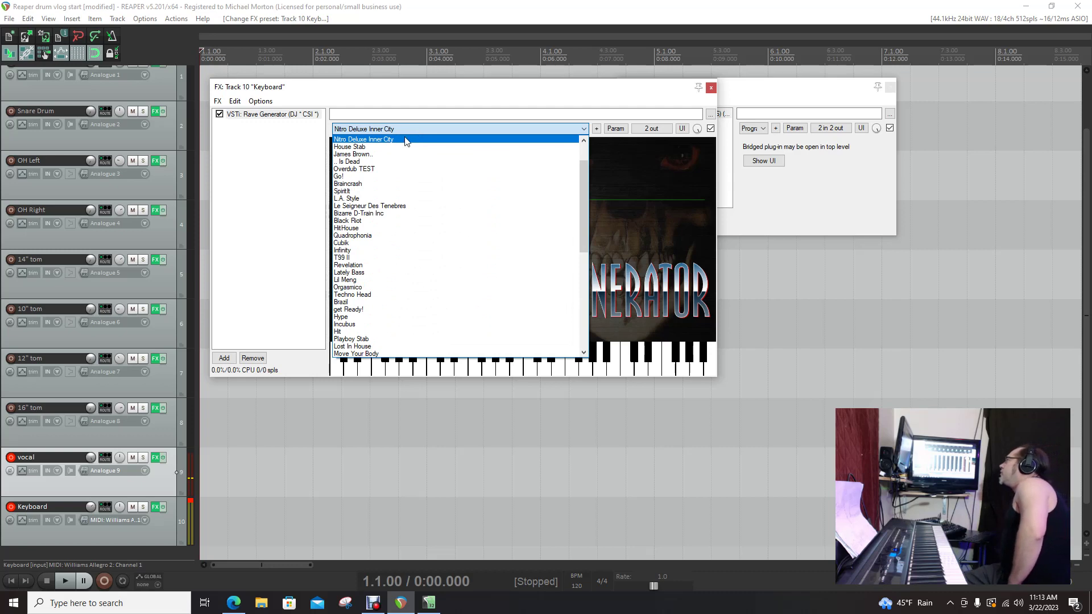
click(393, 147)
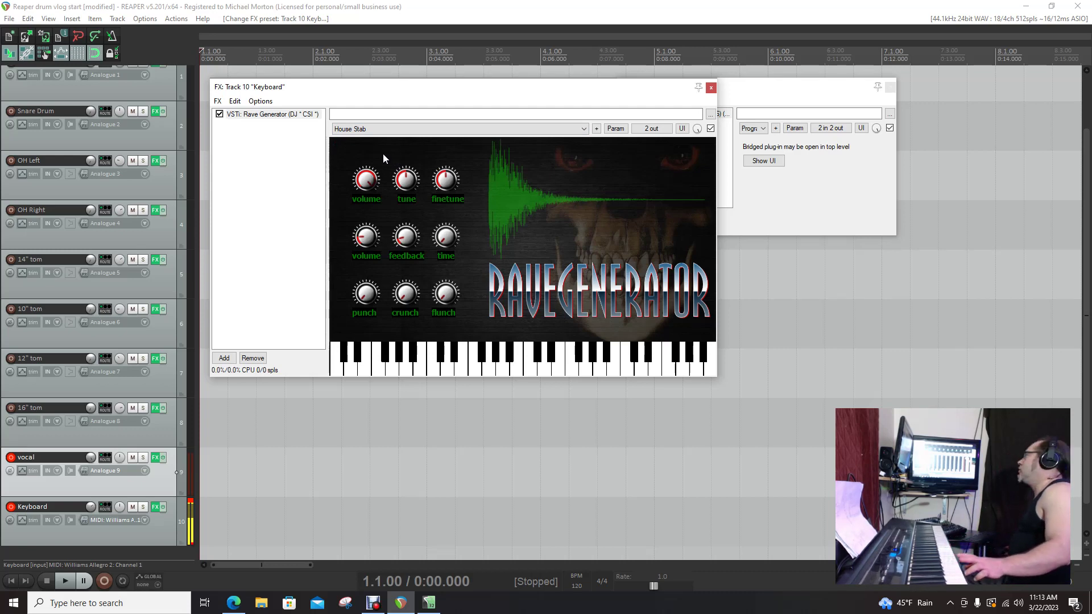
click(437, 131)
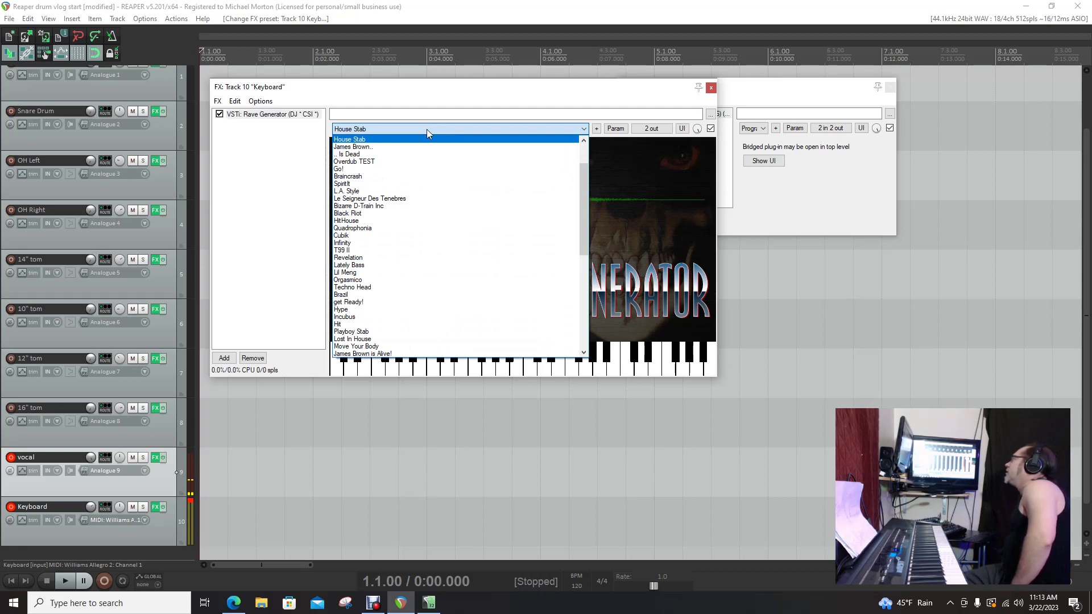
click(382, 148)
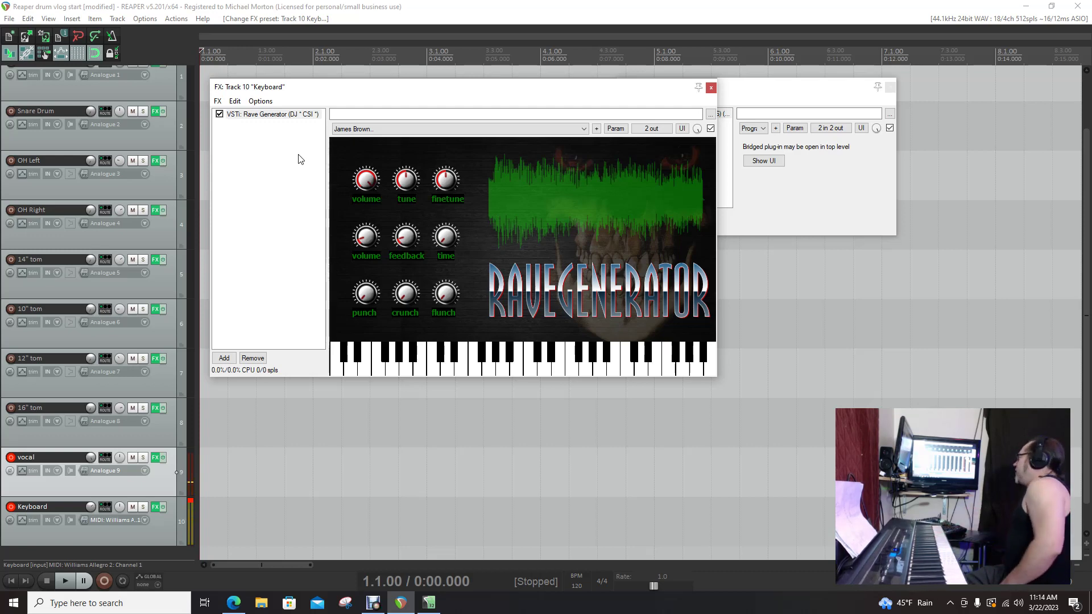
click(483, 129)
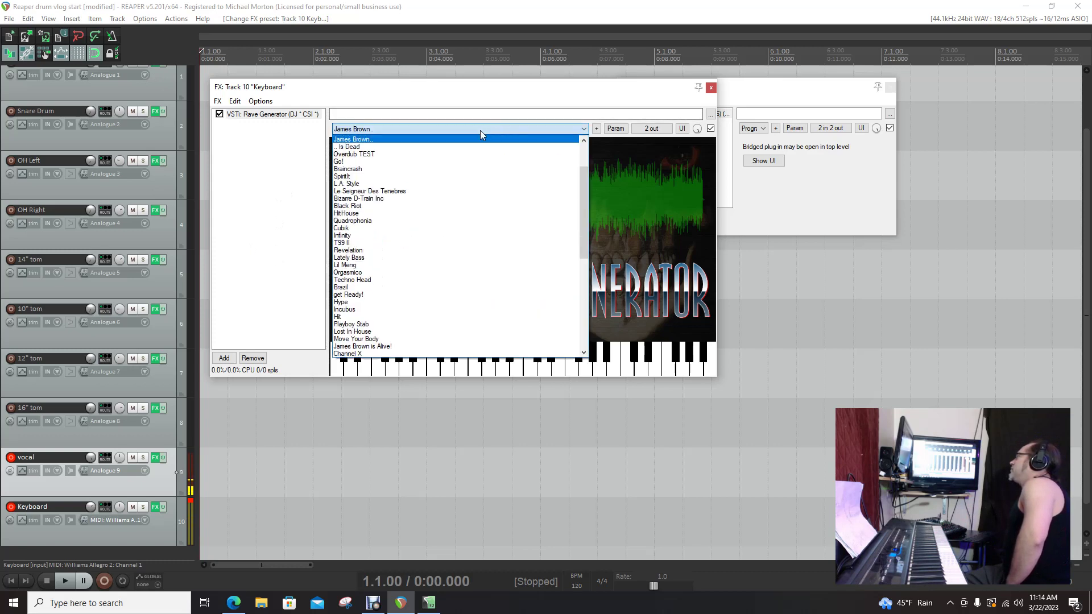
click(369, 147)
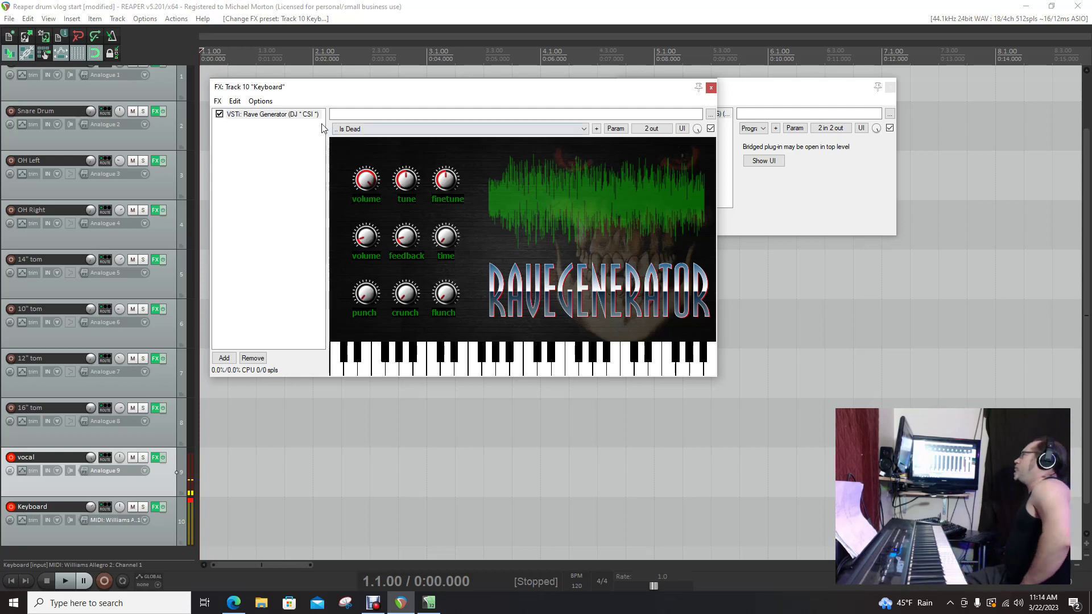
Audition the Overdub TEST, Go! and Braincrash presets in Rave Generator.
click(365, 129)
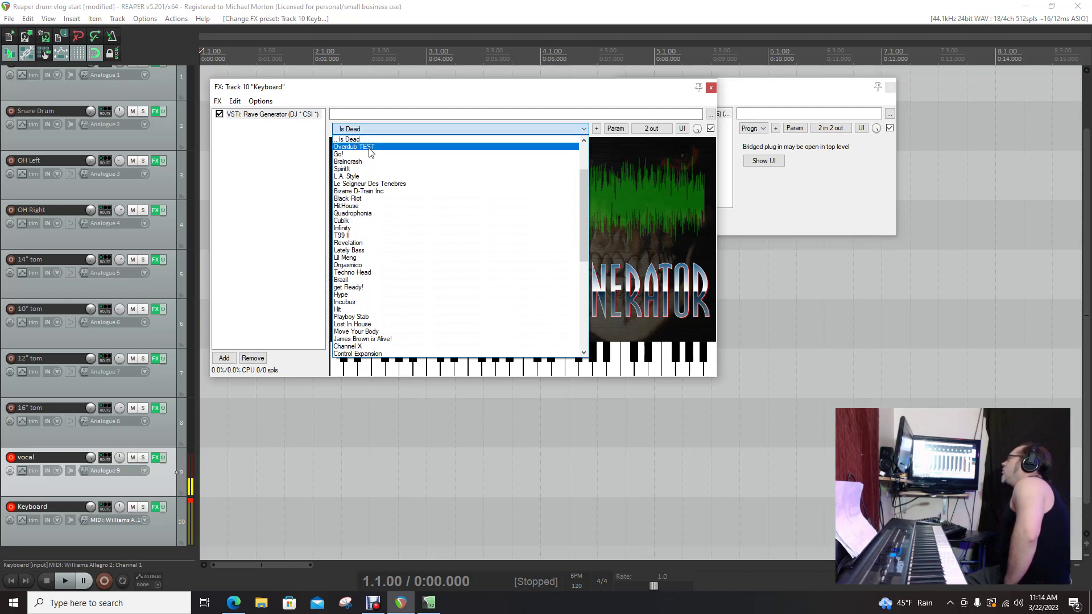
click(426, 147)
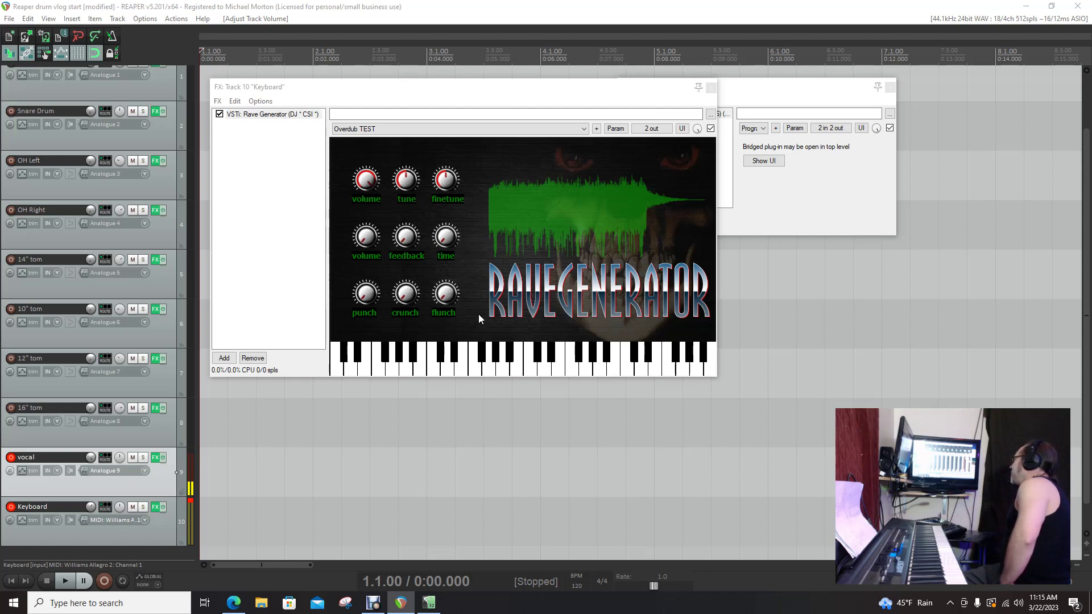
click(491, 129)
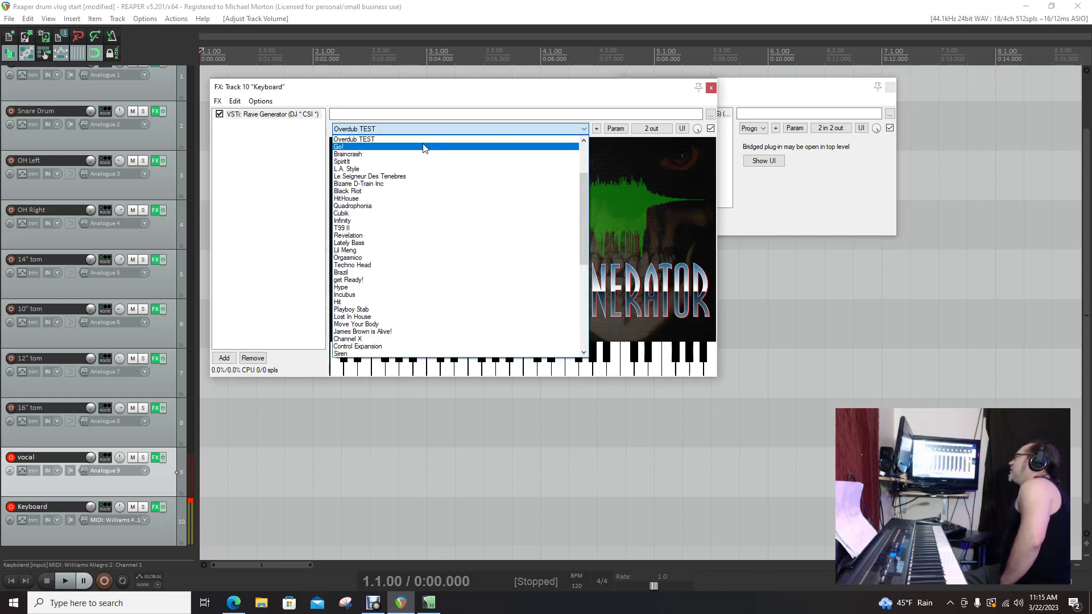
click(406, 146)
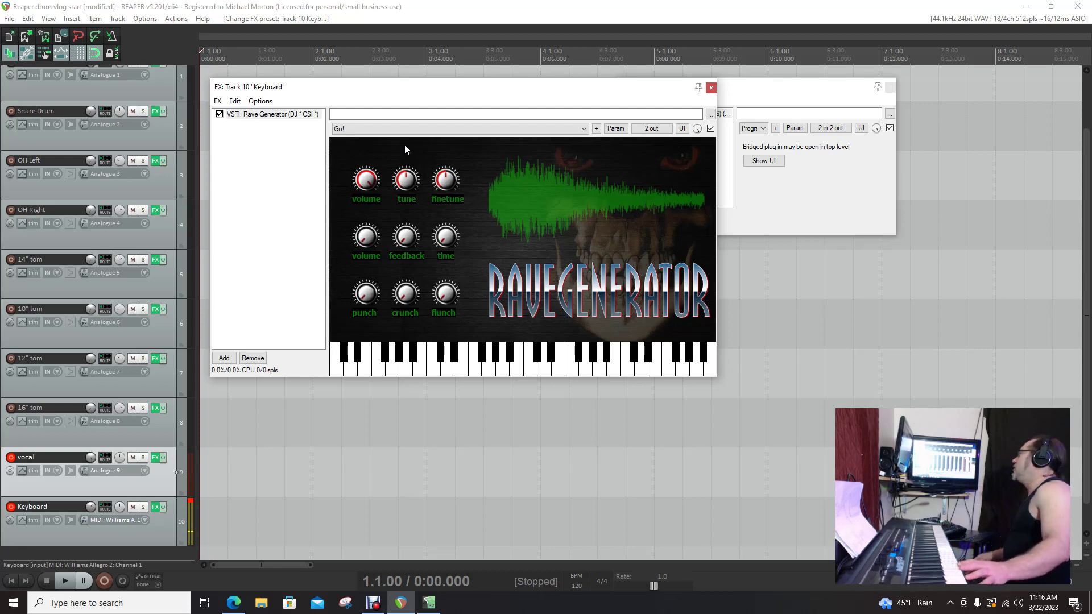
click(462, 130)
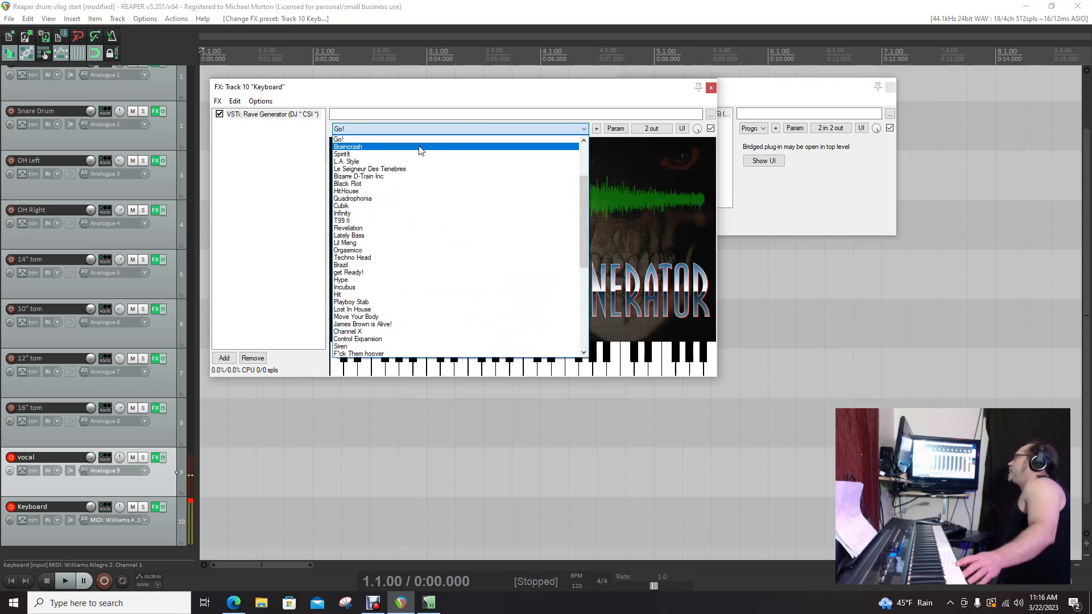
click(419, 148)
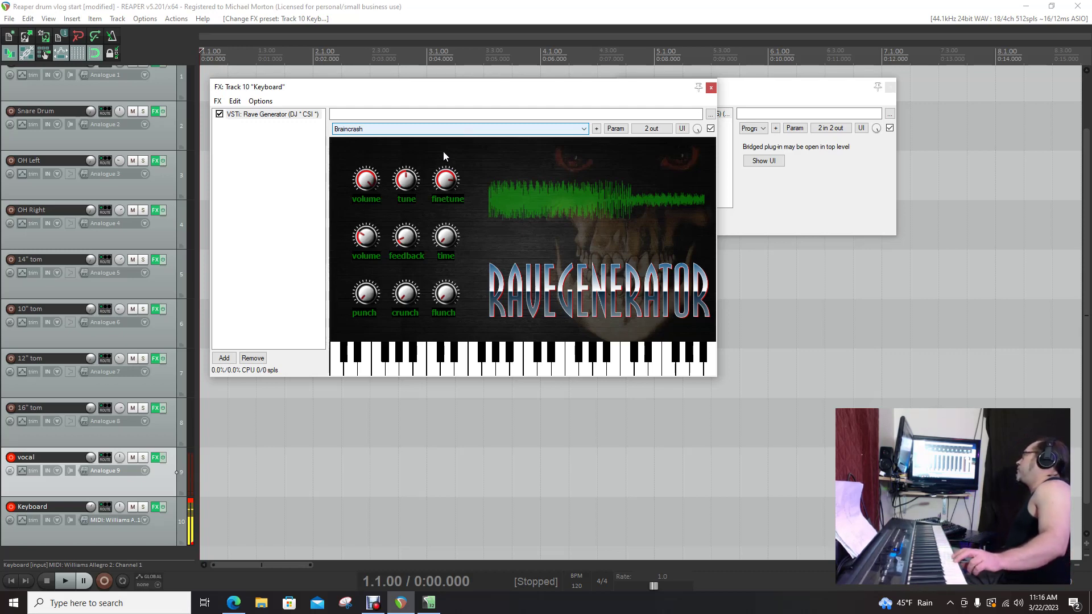
Audition Rave Generator's SpiritIt and L.A. Style presets on the Keyboard track.
click(473, 131)
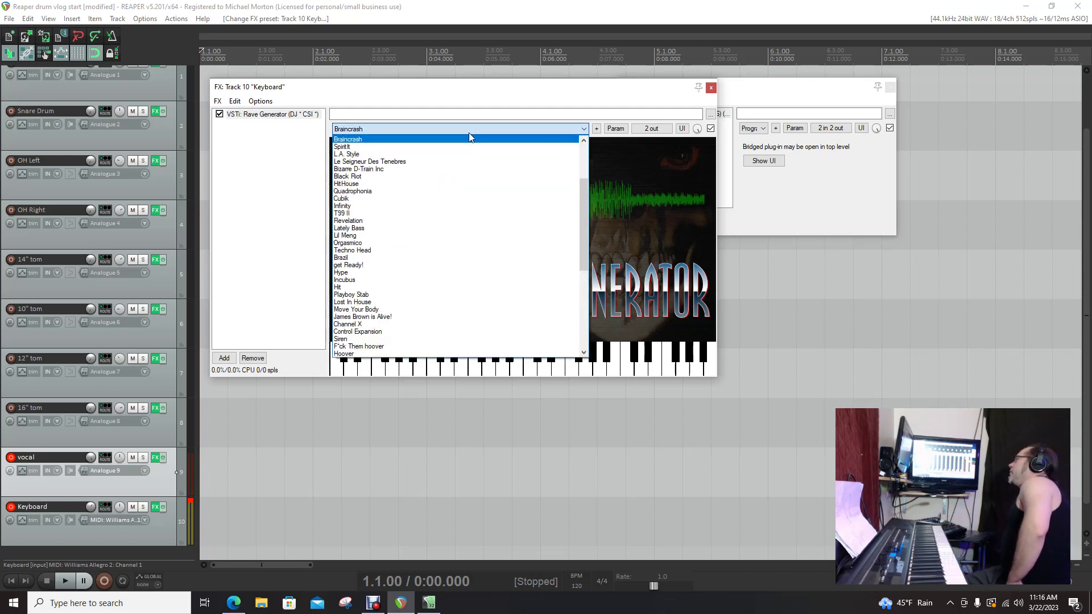
click(362, 148)
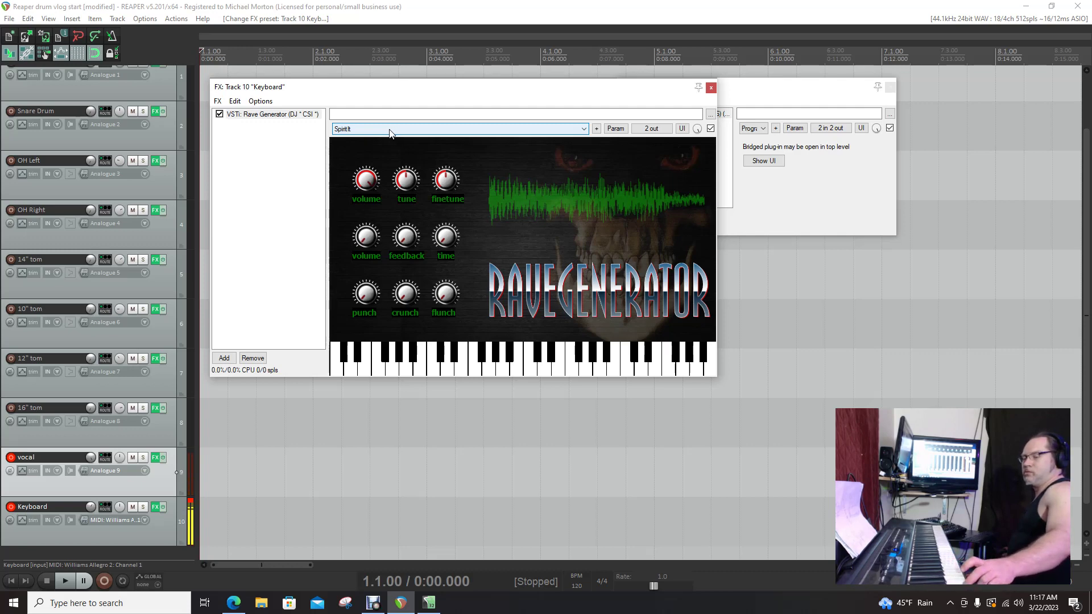
click(177, 472)
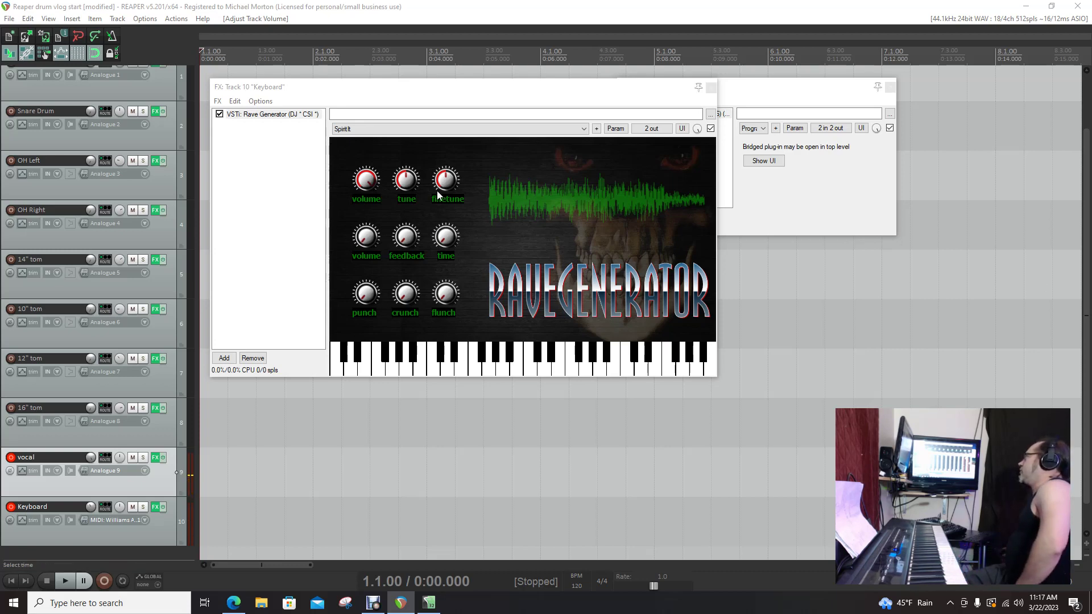
click(470, 128)
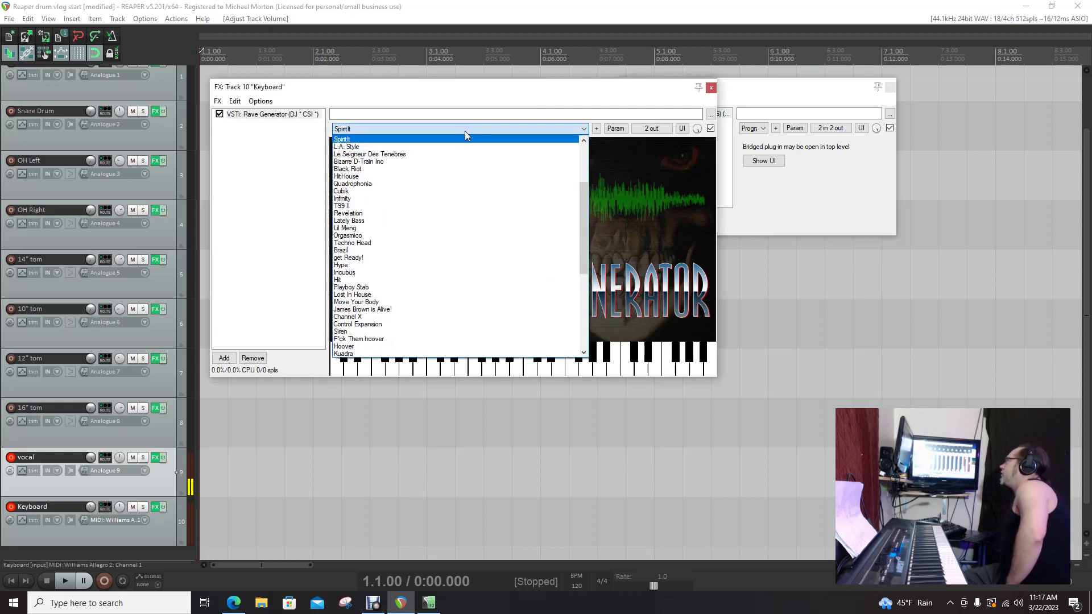
click(427, 147)
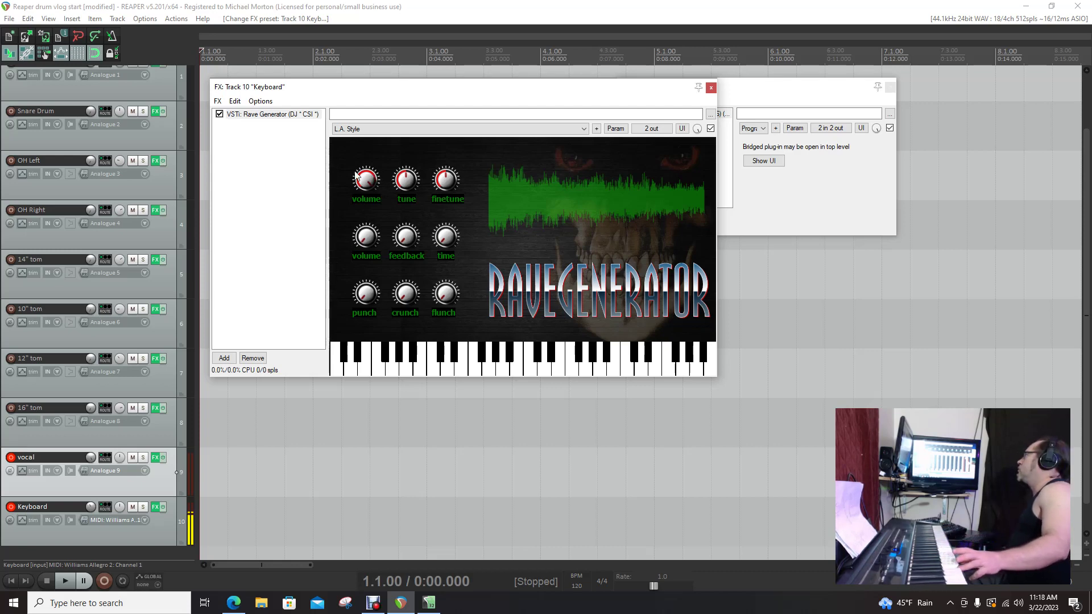
Try the Le Seigneur Des Tenebres and Bizarre D-Train Inc presets in Rave Generator, and load the Black Riot preset.
click(395, 128)
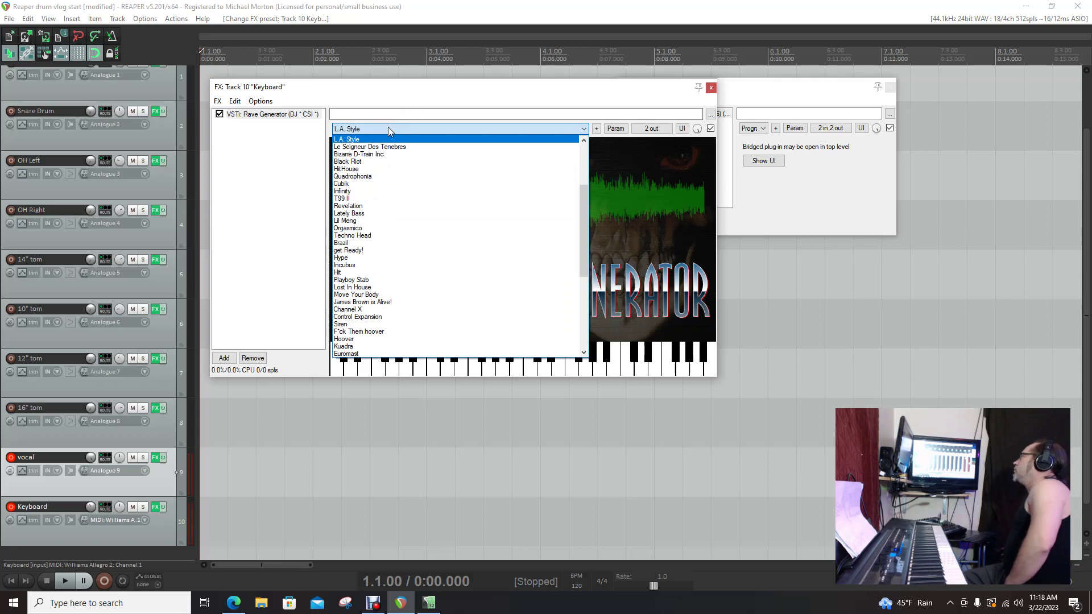
click(374, 147)
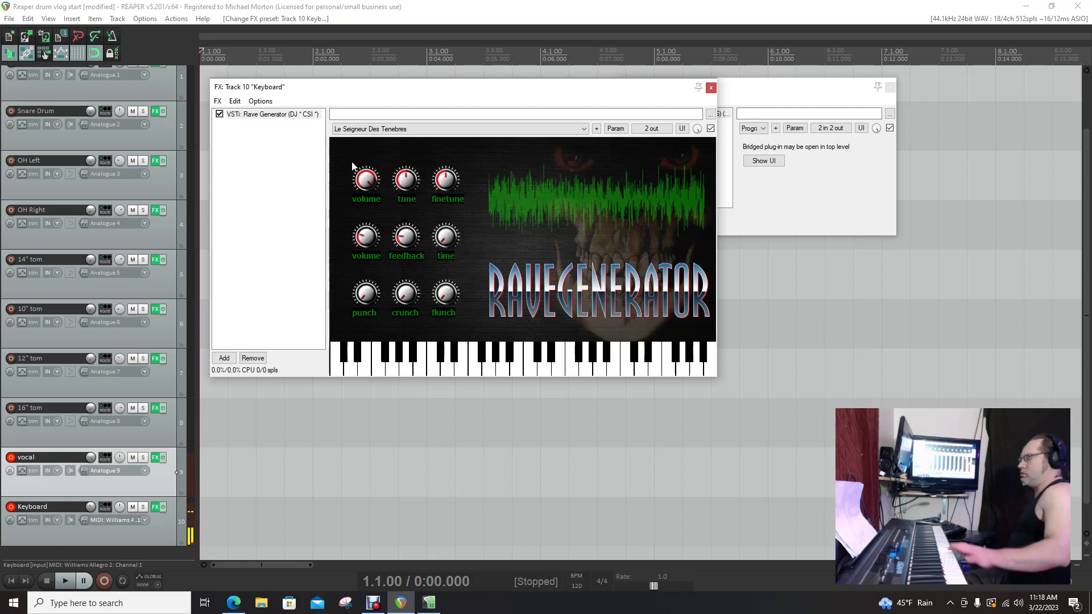
click(462, 128)
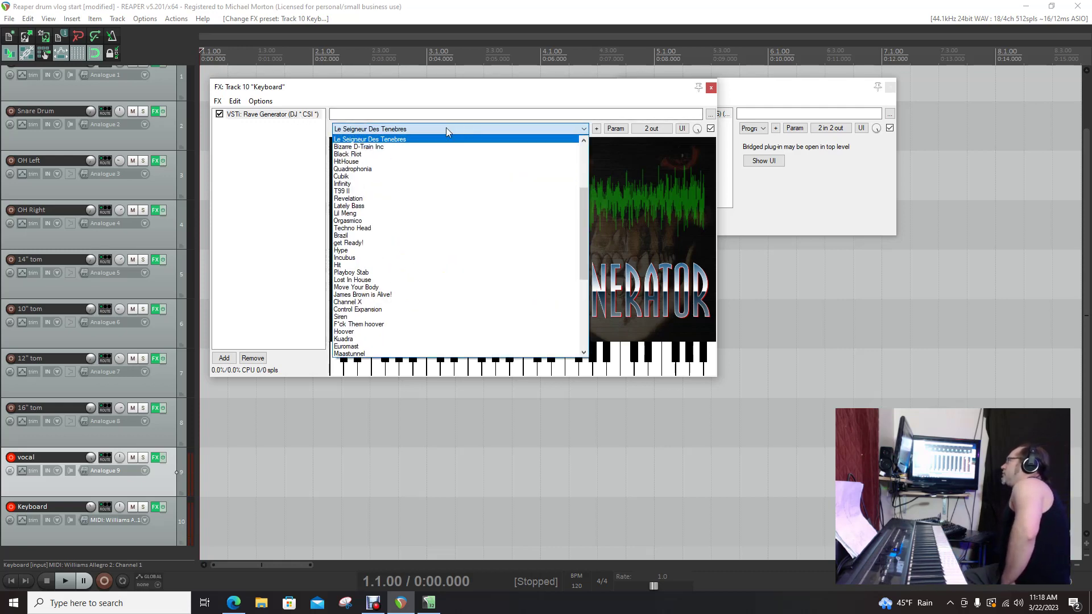
click(413, 147)
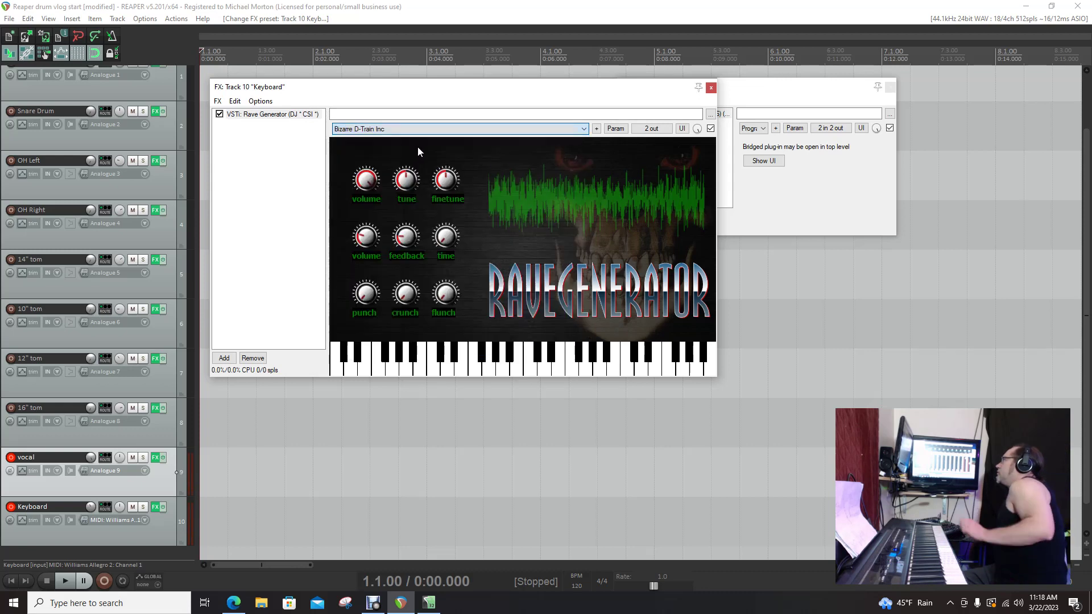
click(391, 131)
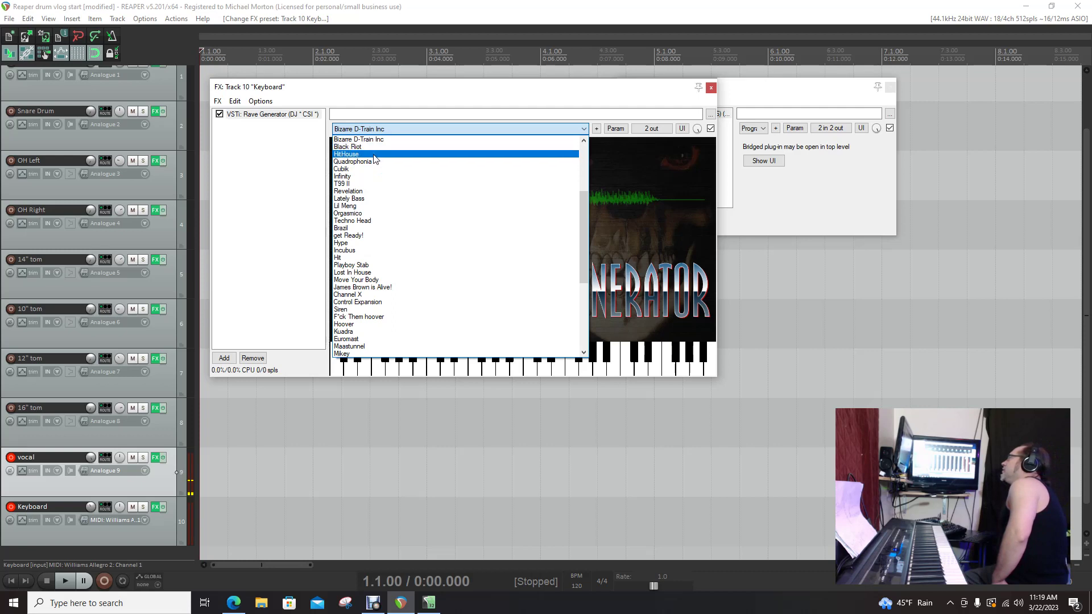
click(372, 147)
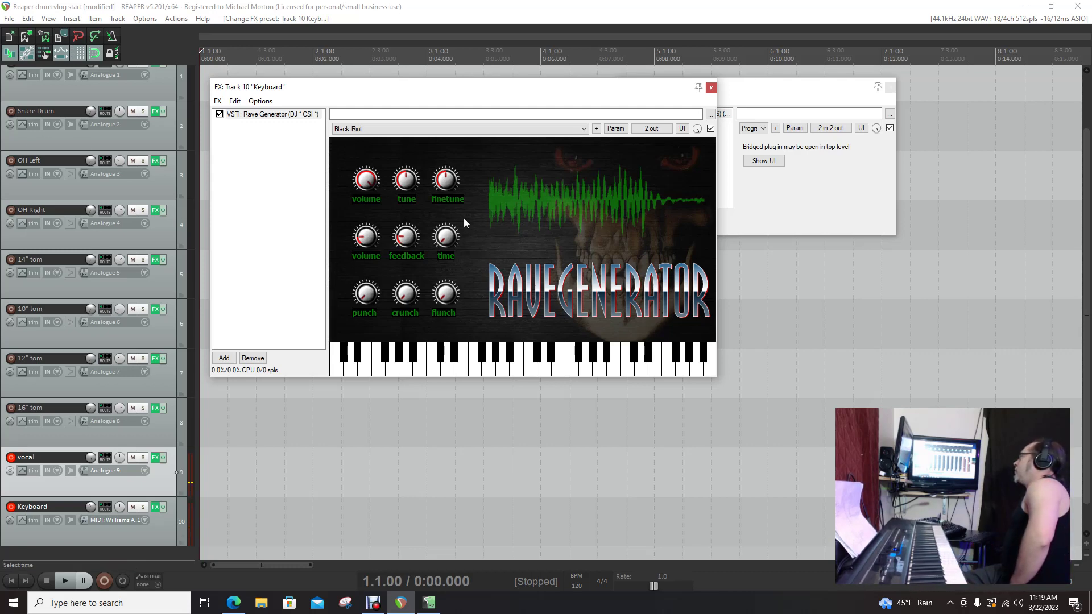
Audition the HitHouse, Quadrophonia and Cubik presets in Rave Generator on the Keyboard track.
click(422, 128)
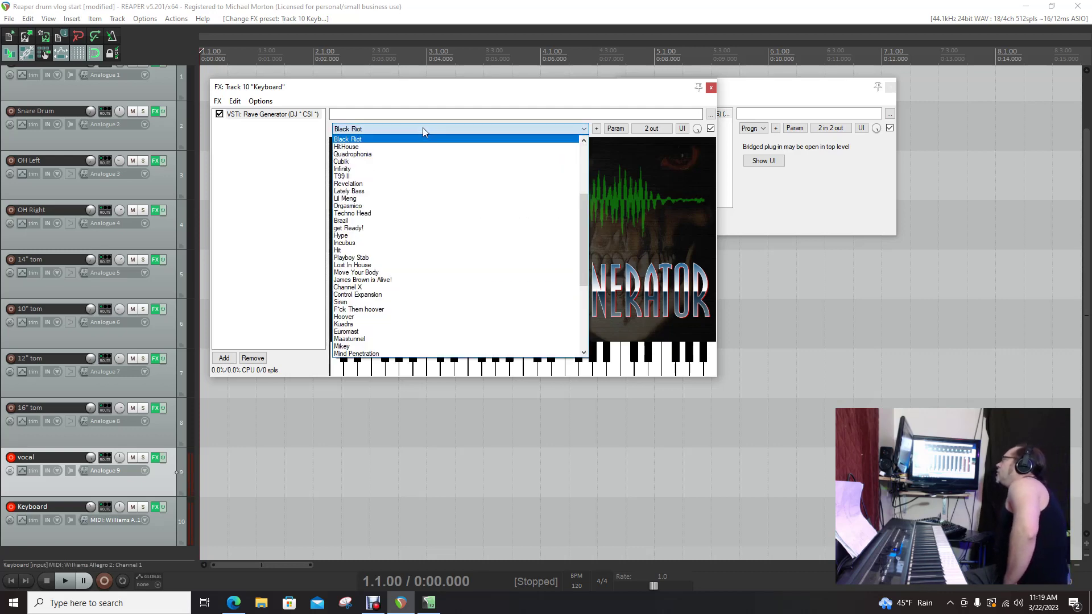
click(385, 146)
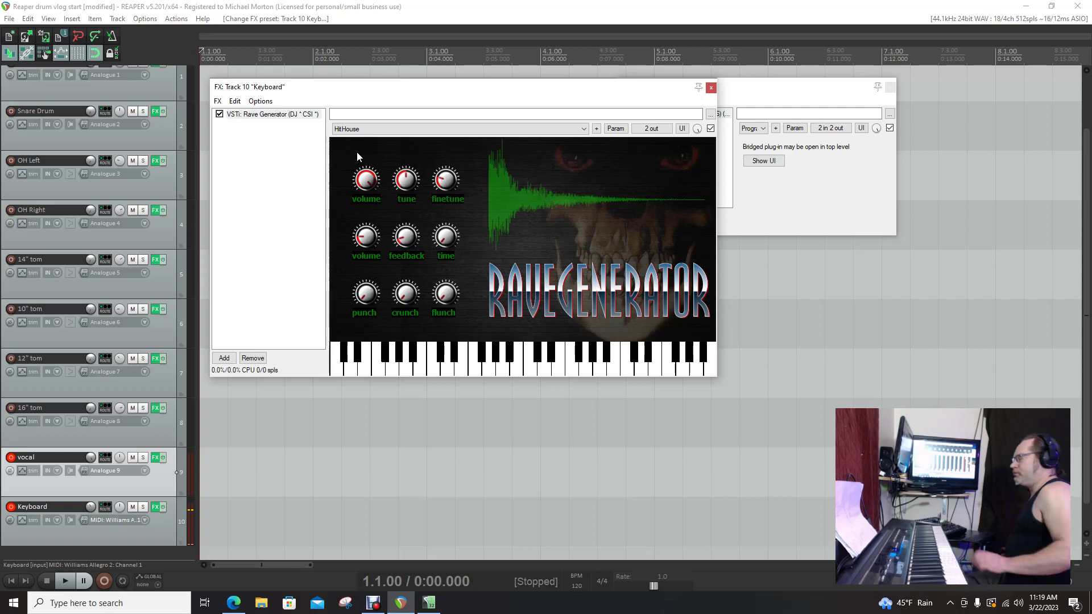
click(428, 130)
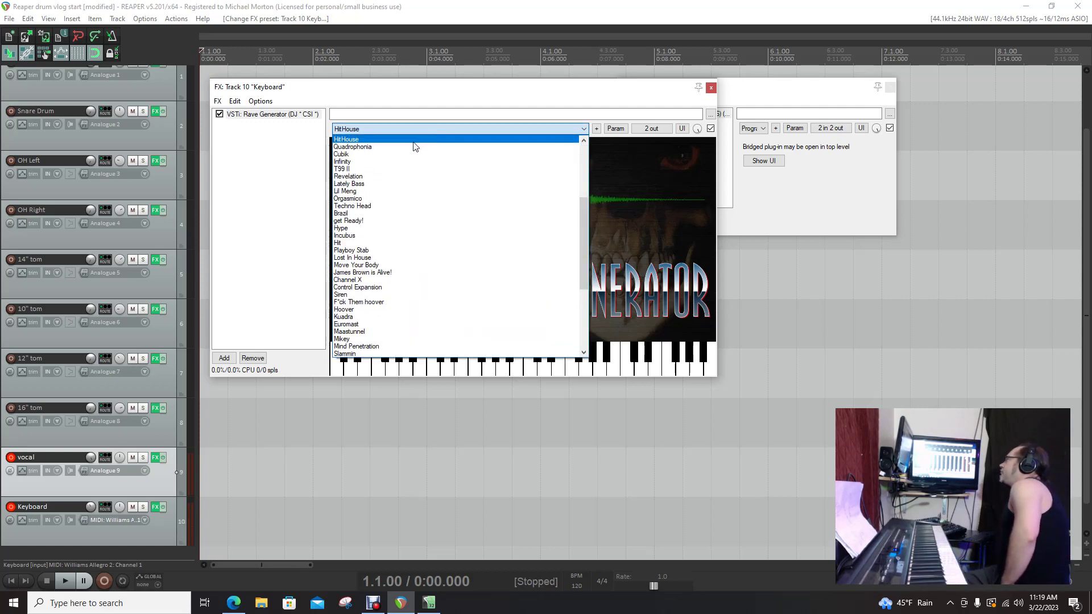
click(402, 148)
click(400, 145)
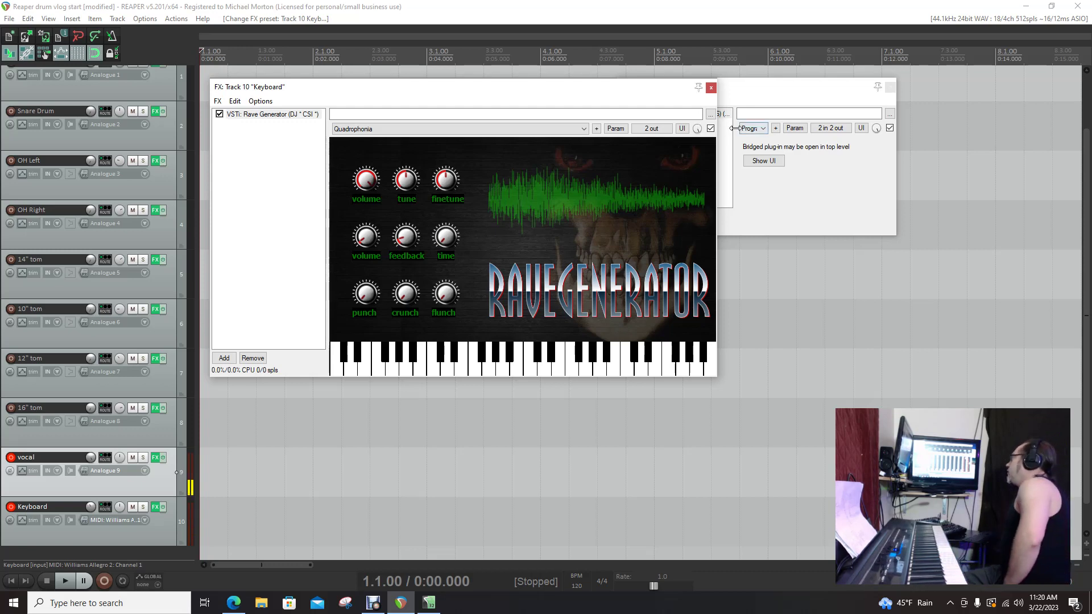
click(422, 128)
click(374, 149)
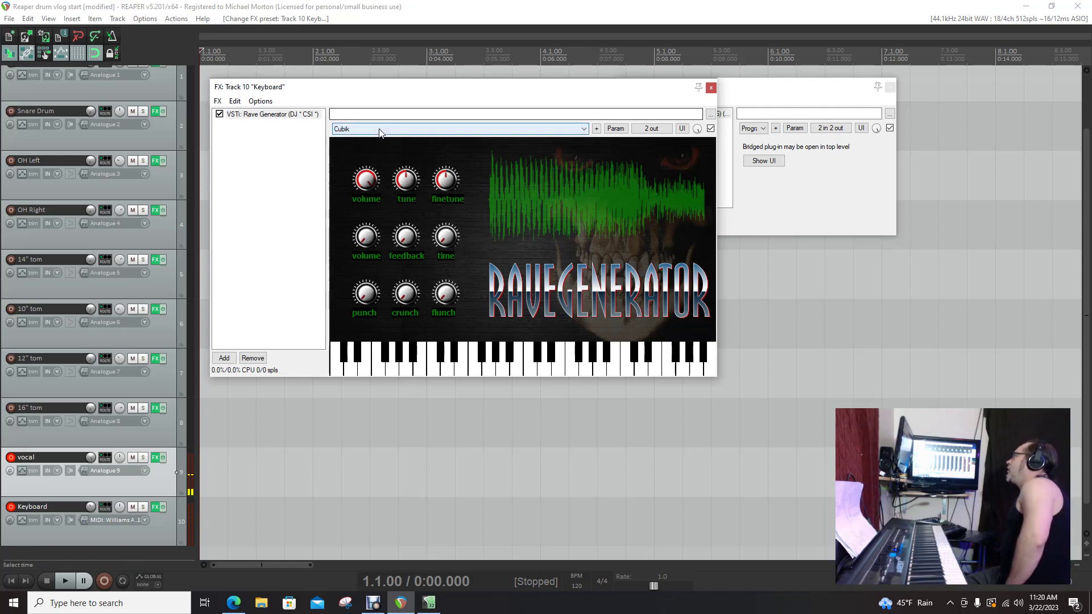
Audition Rave Generator's Infinity and T99 II presets one after the other.
click(378, 128)
click(363, 148)
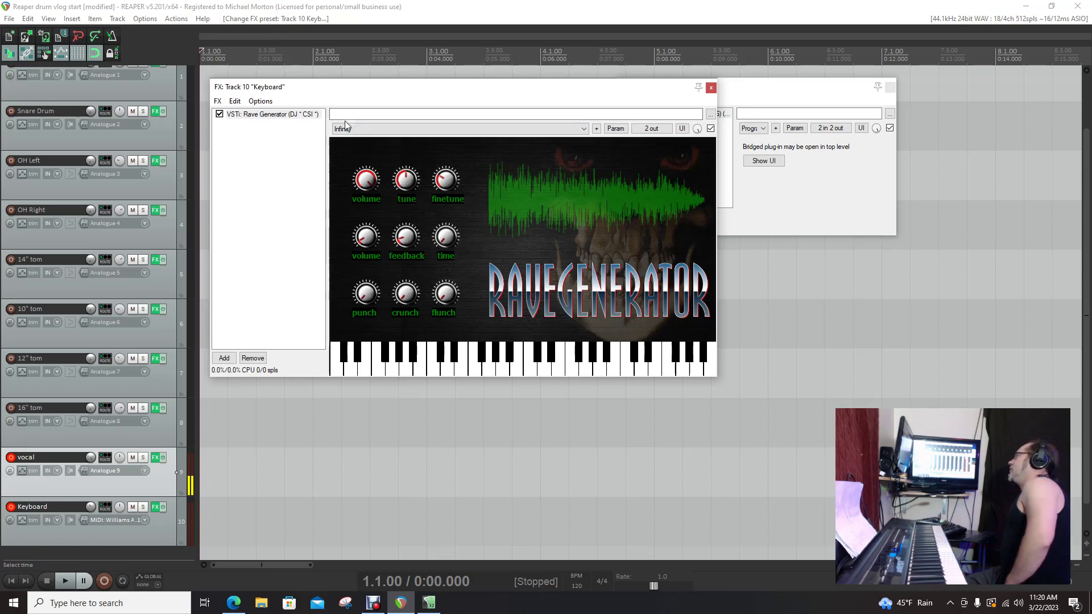
click(371, 129)
click(355, 147)
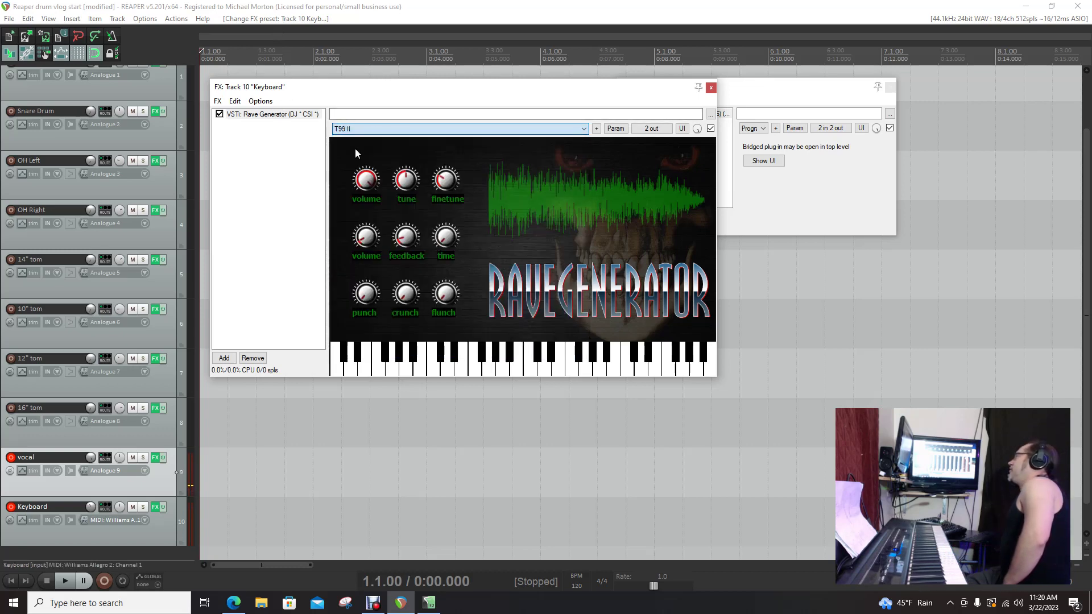
click(400, 180)
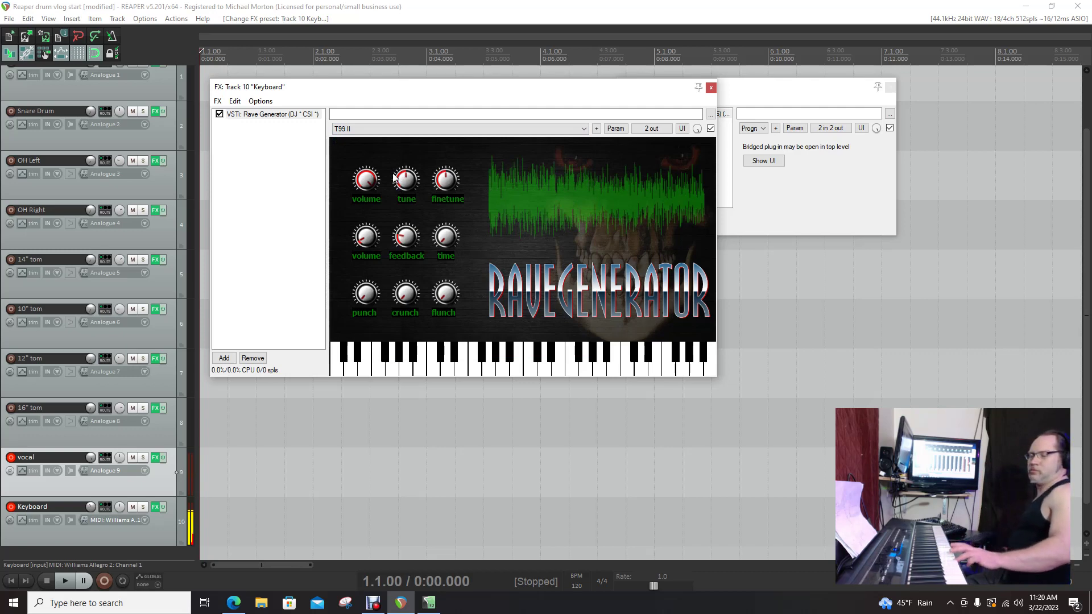
Audition the Revelation, Lately Bass and Lil Meng presets in Rave Generator.
click(395, 129)
click(378, 147)
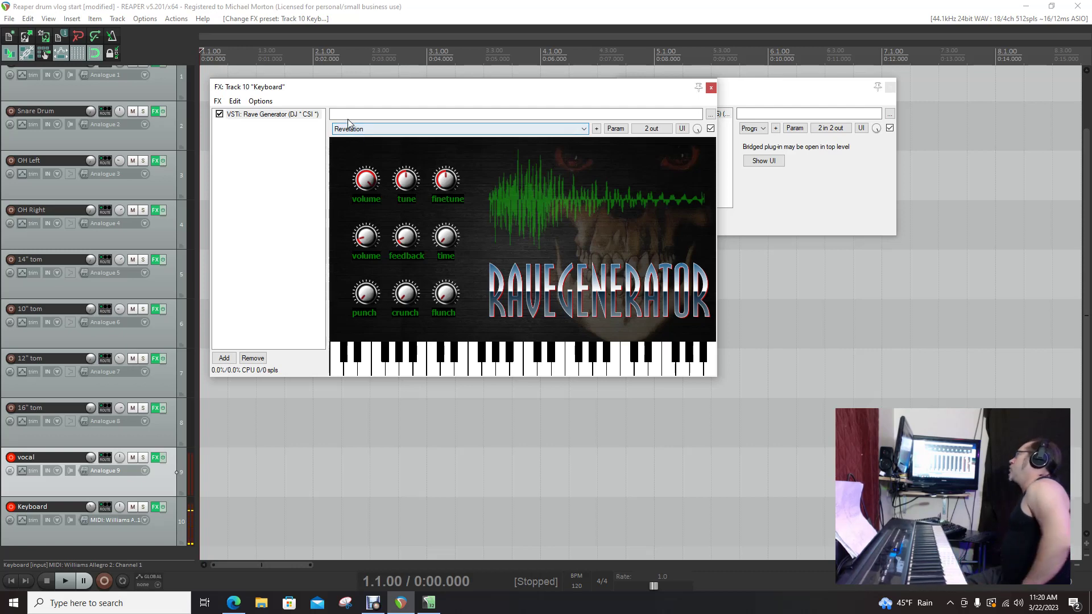
click(362, 131)
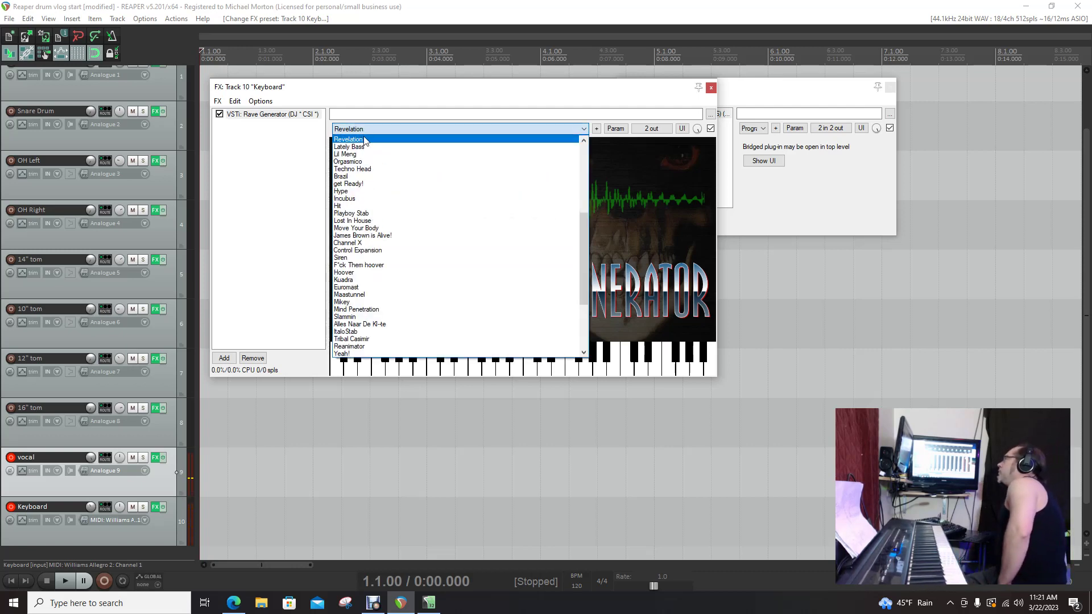
click(365, 147)
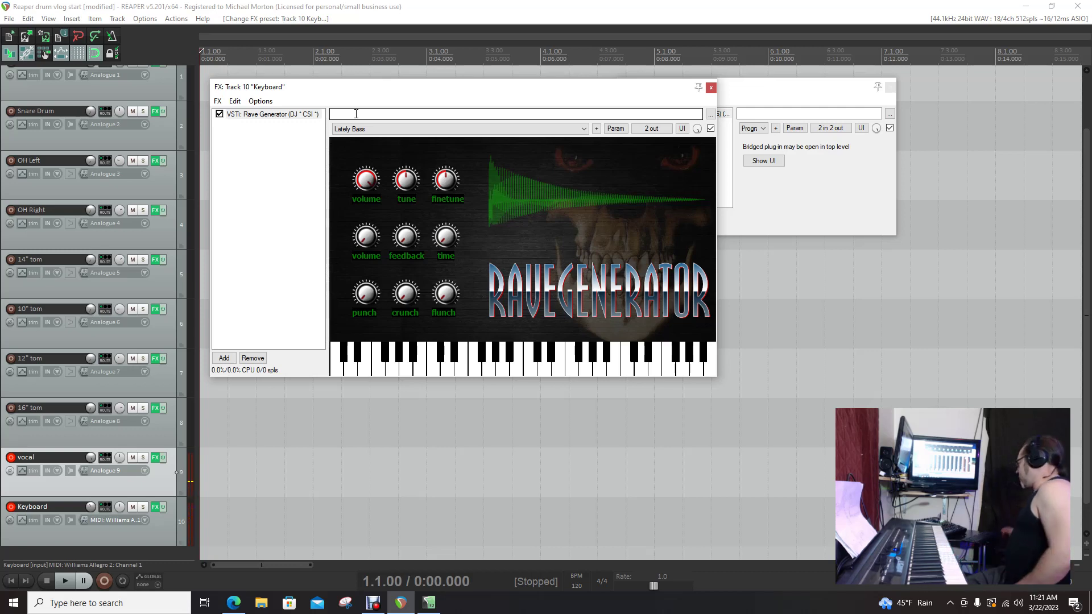
click(390, 132)
click(388, 149)
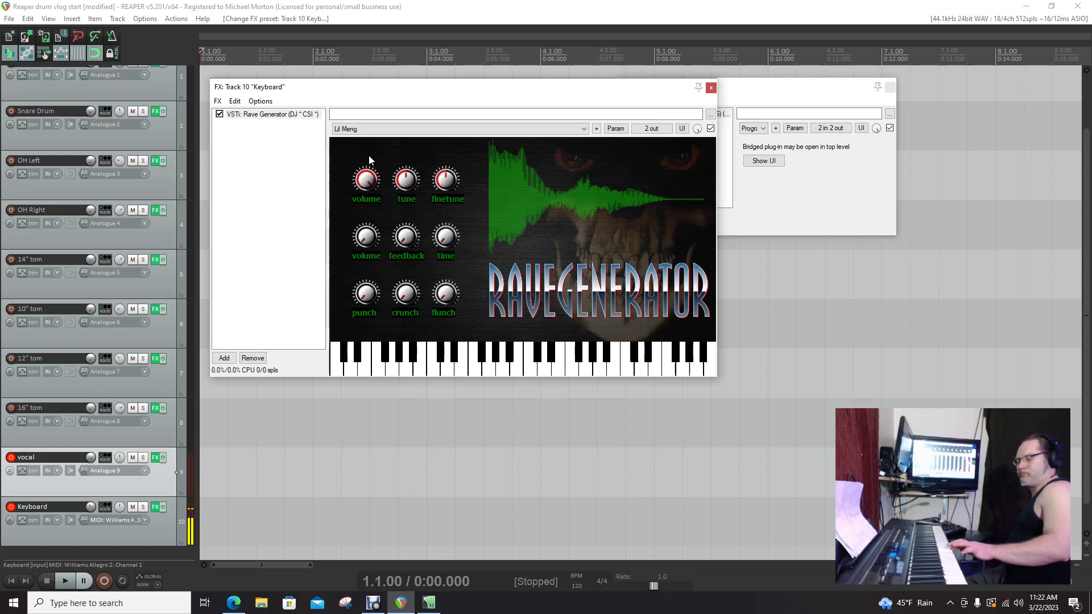
Audition Rave Generator's Orgasmico, Techno Head and Brazil presets in sequence.
click(449, 124)
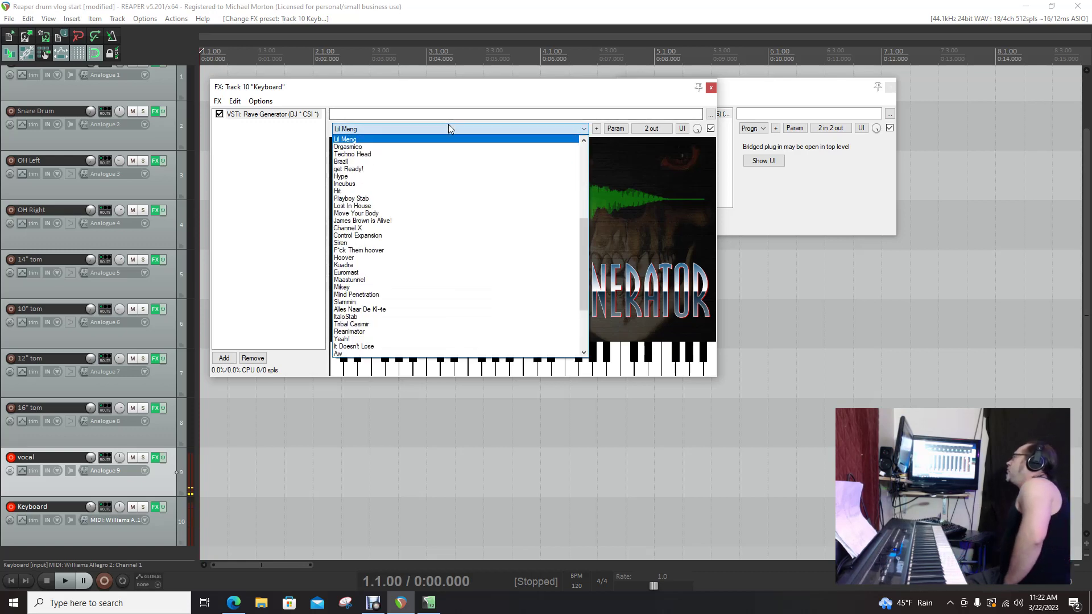
click(373, 147)
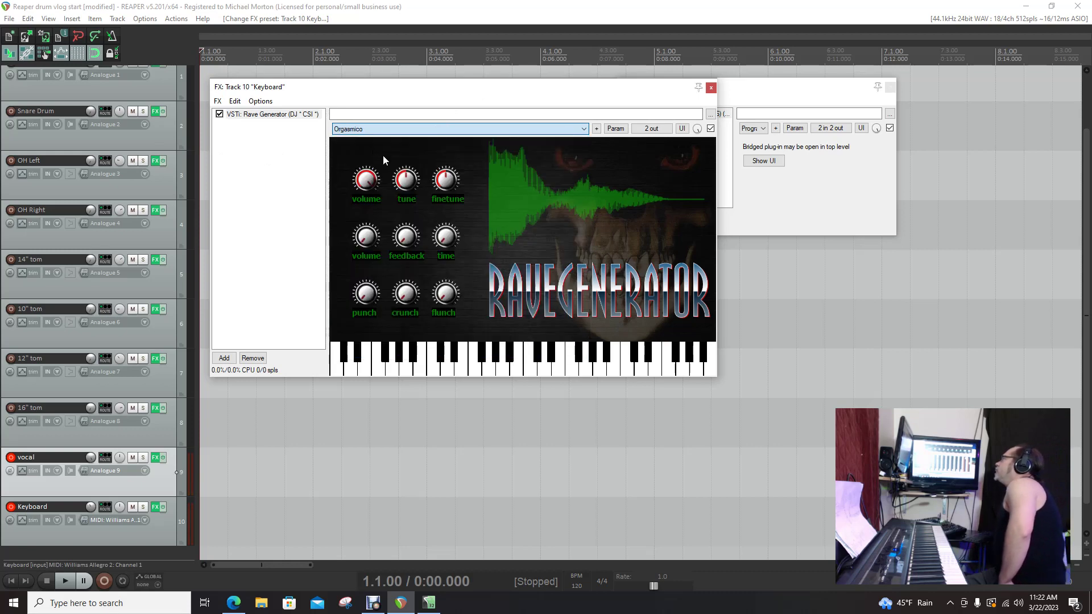
click(384, 155)
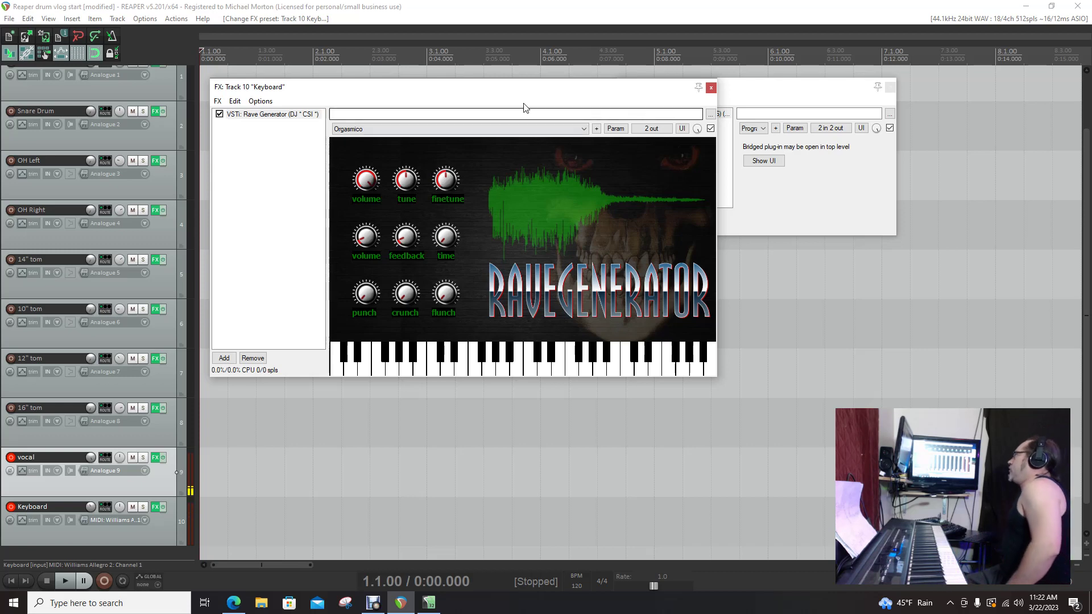
click(462, 130)
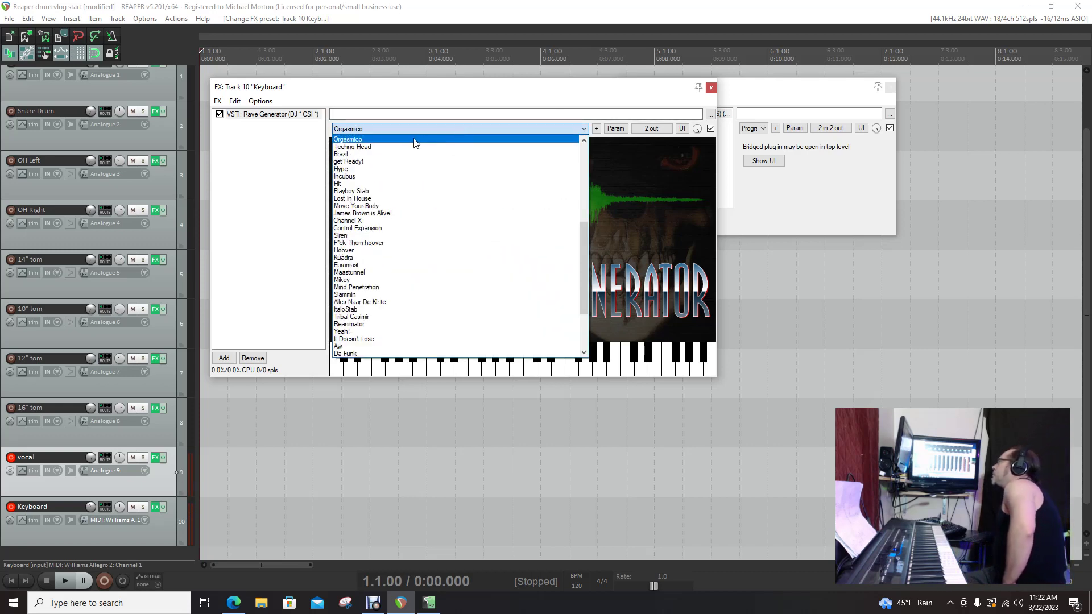
click(377, 149)
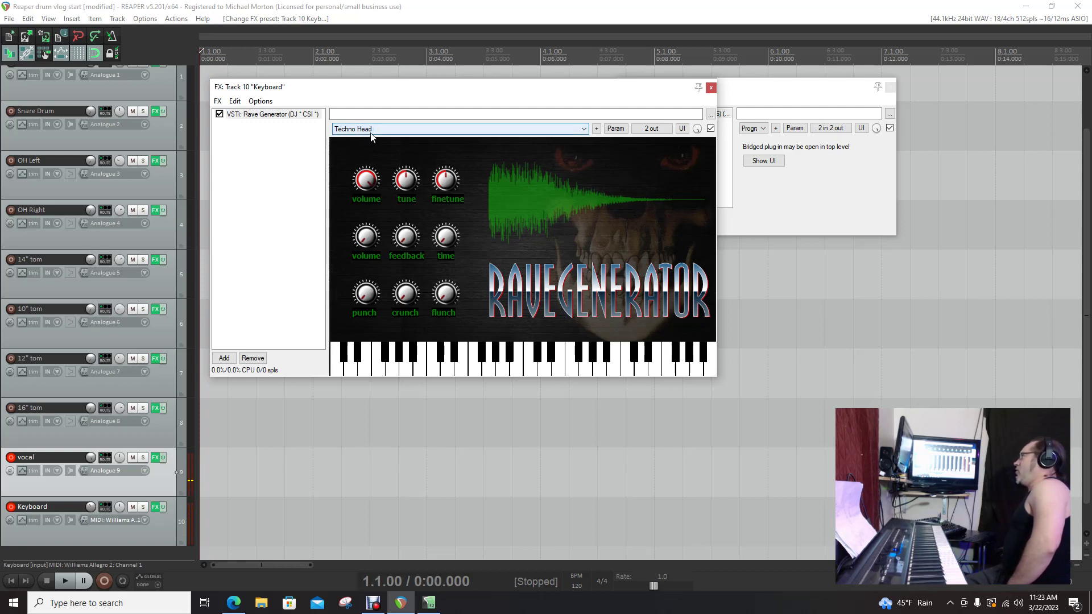
click(372, 133)
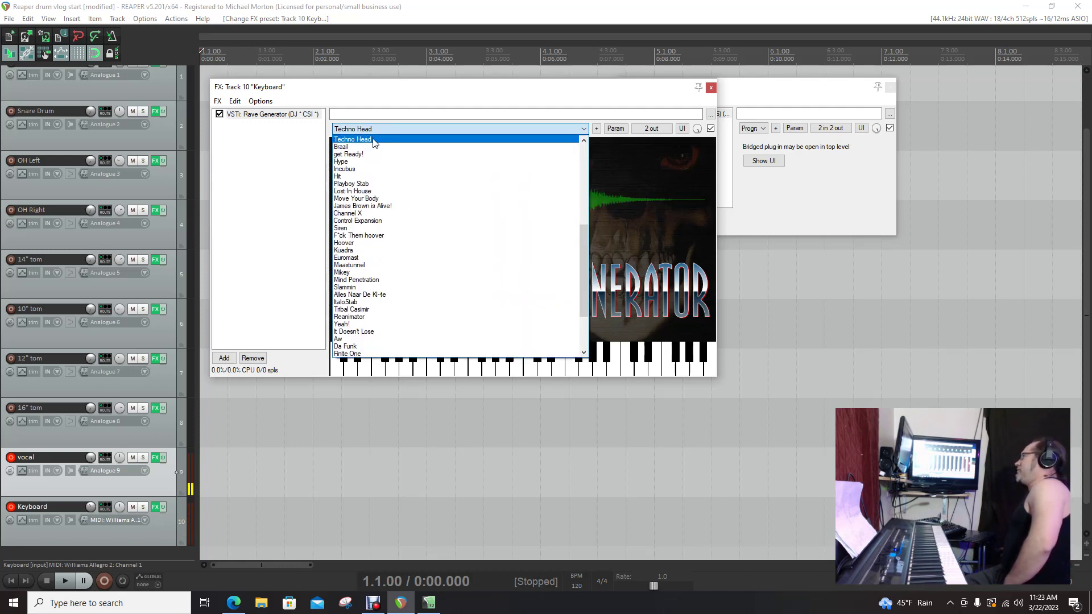
click(375, 148)
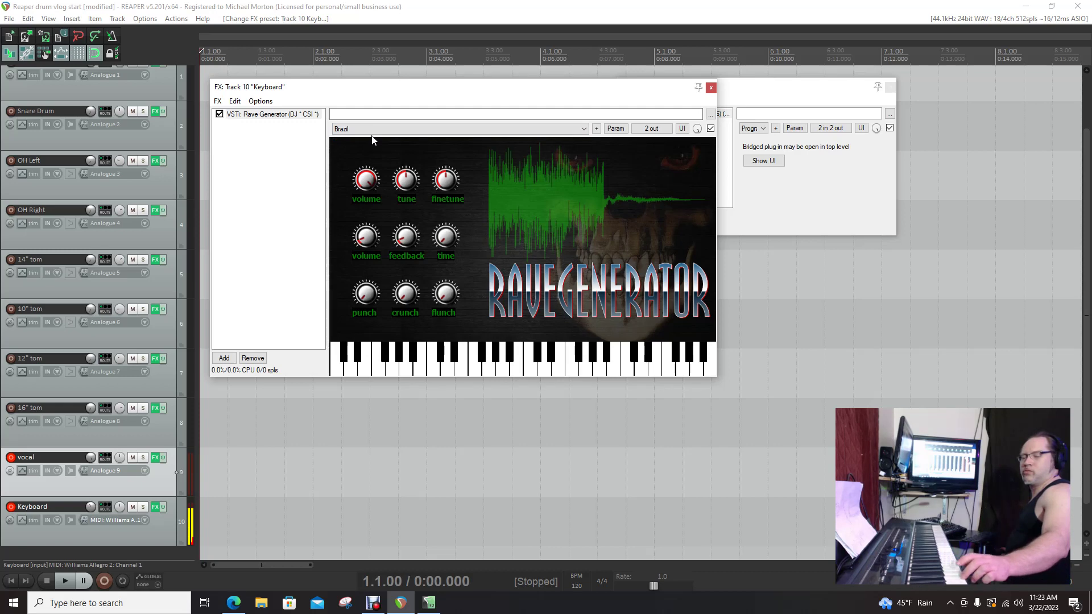
Audition the get Ready!, Hype and Incubus presets in Rave Generator.
click(366, 130)
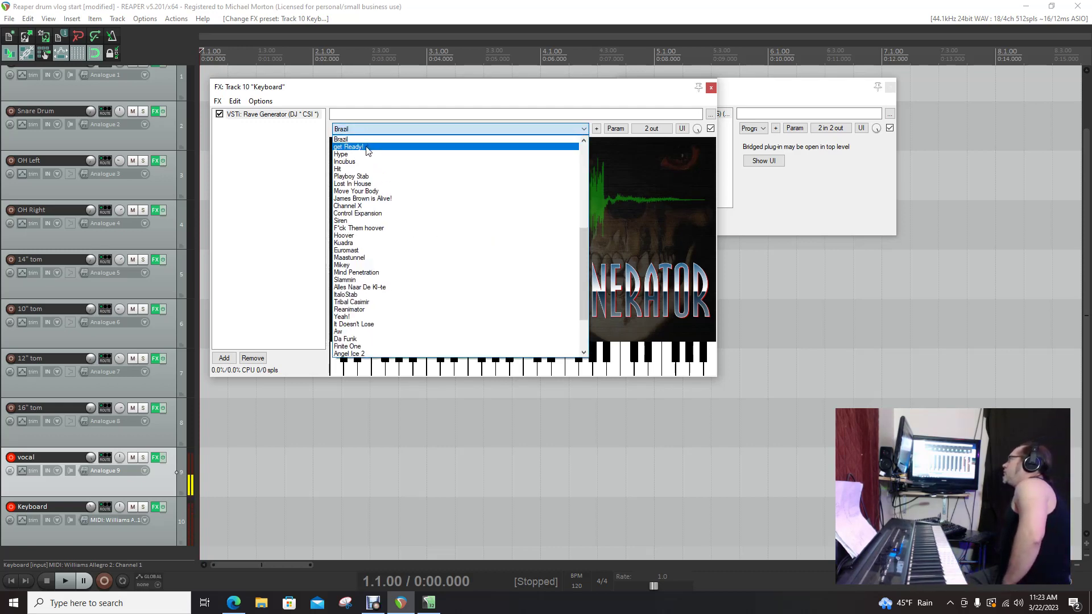
click(367, 147)
click(366, 142)
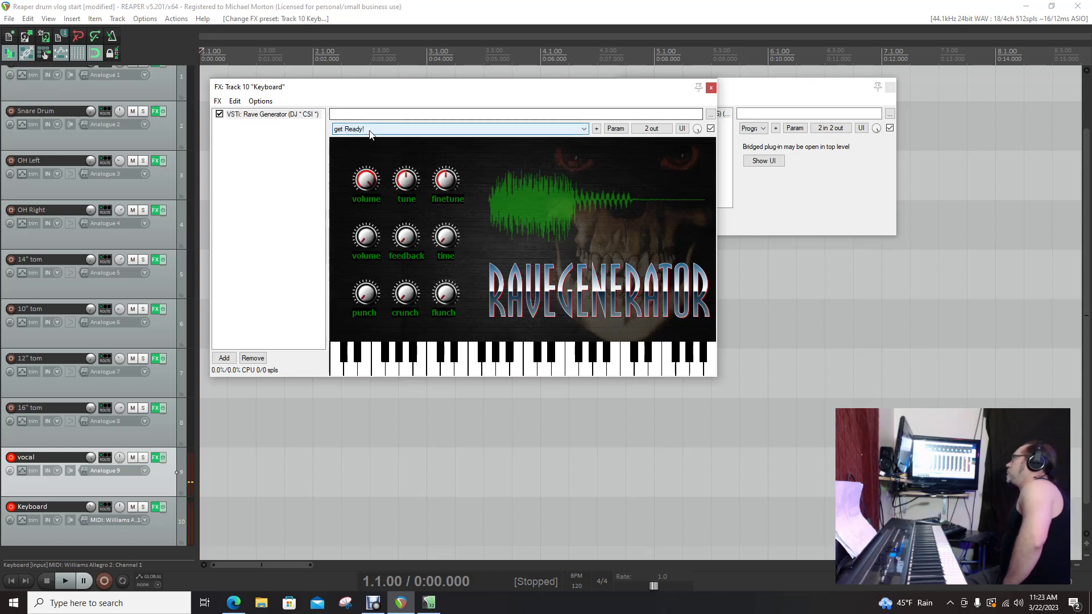
click(370, 130)
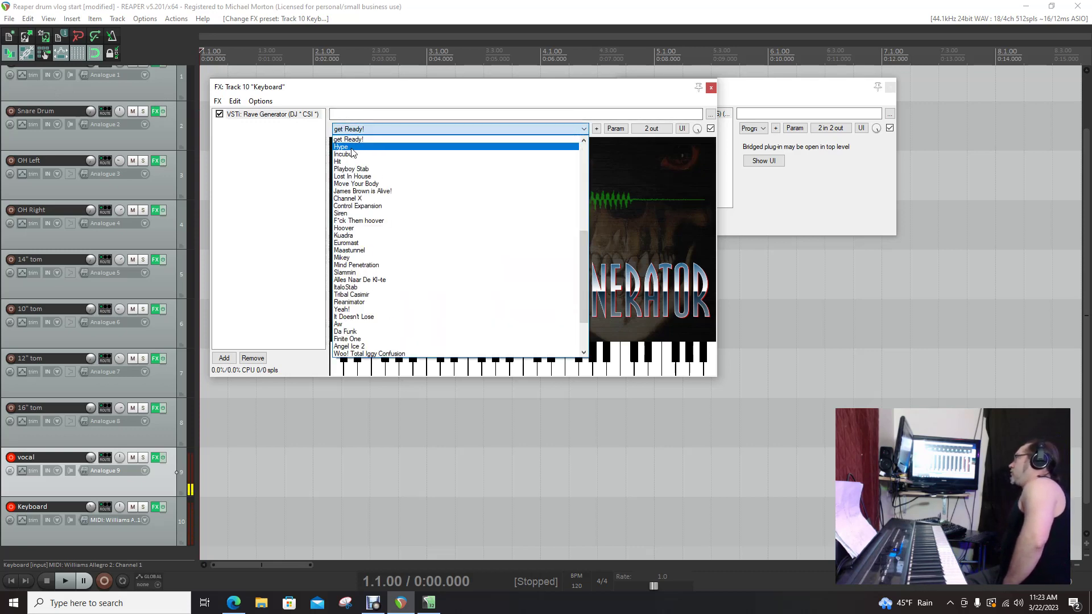
click(353, 148)
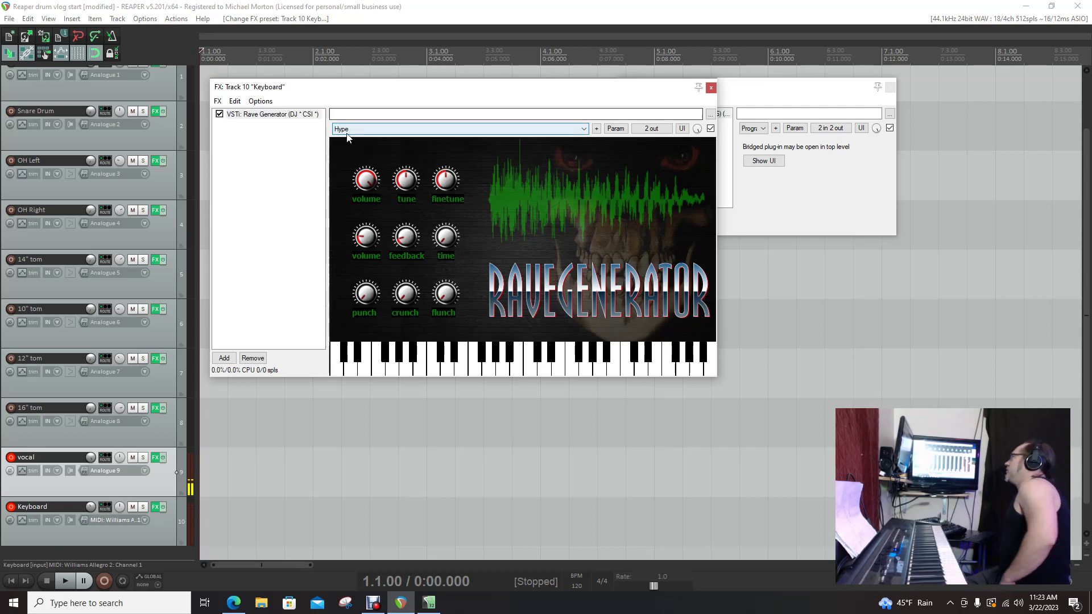
click(352, 132)
click(357, 147)
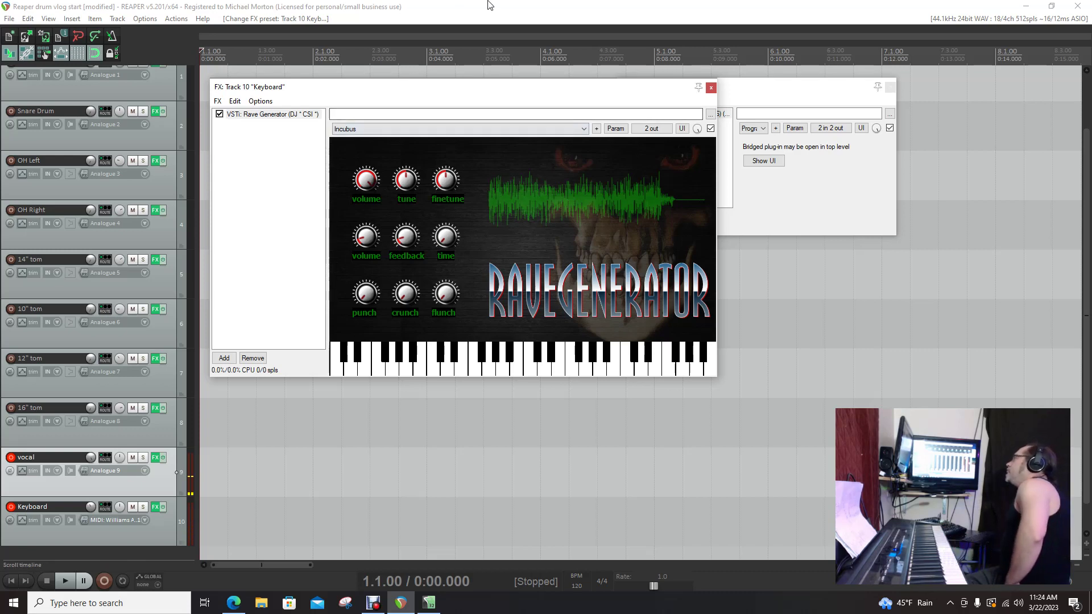
Audition Rave Generator's Hit, Playboy Stab and Lost In House presets on the Keyboard track.
click(375, 129)
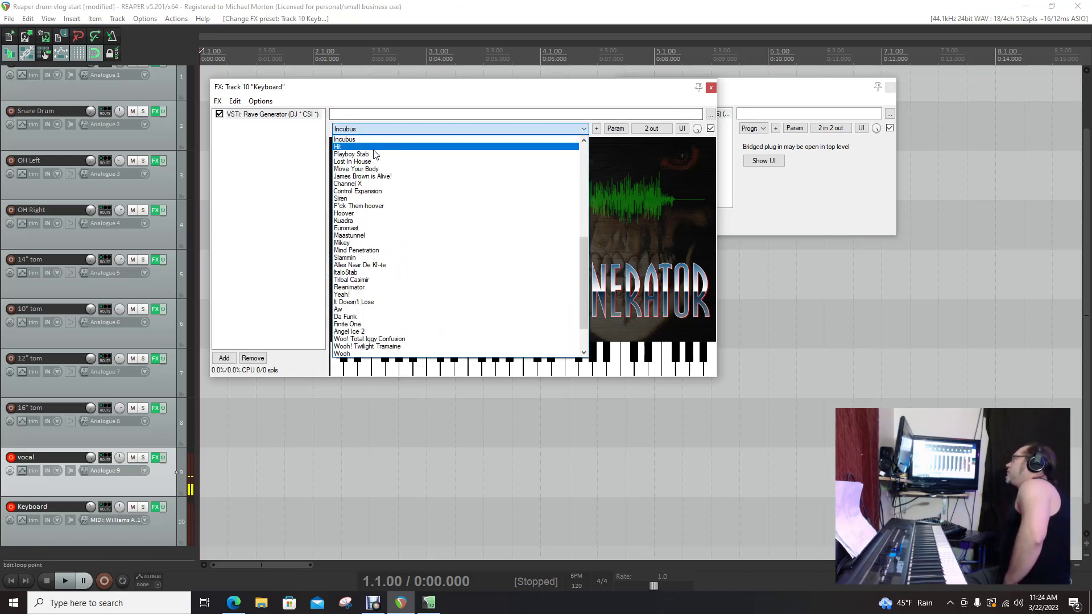
click(370, 147)
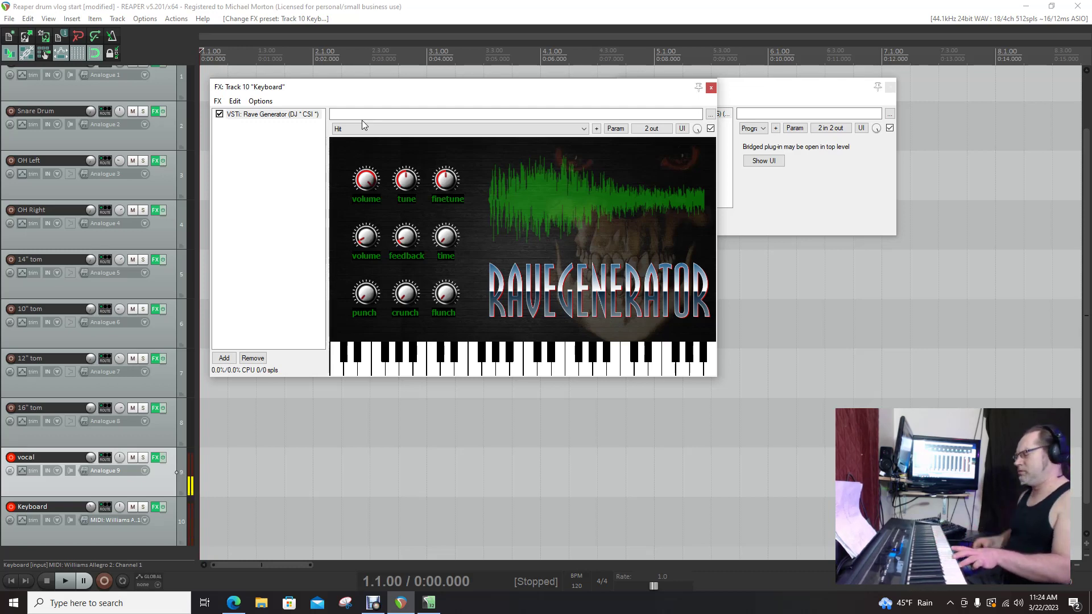
click(430, 131)
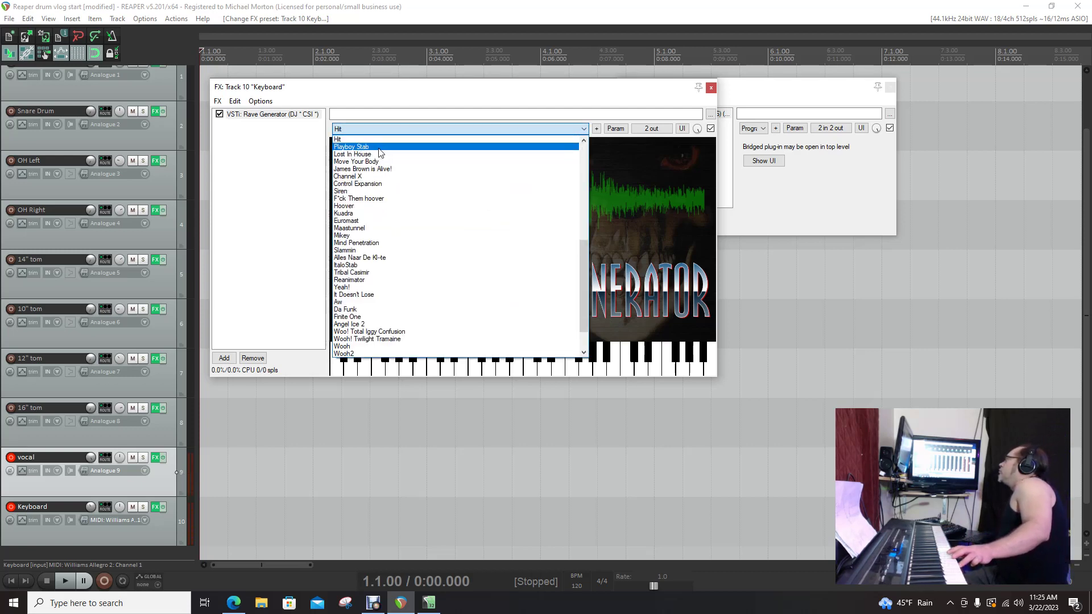
click(379, 148)
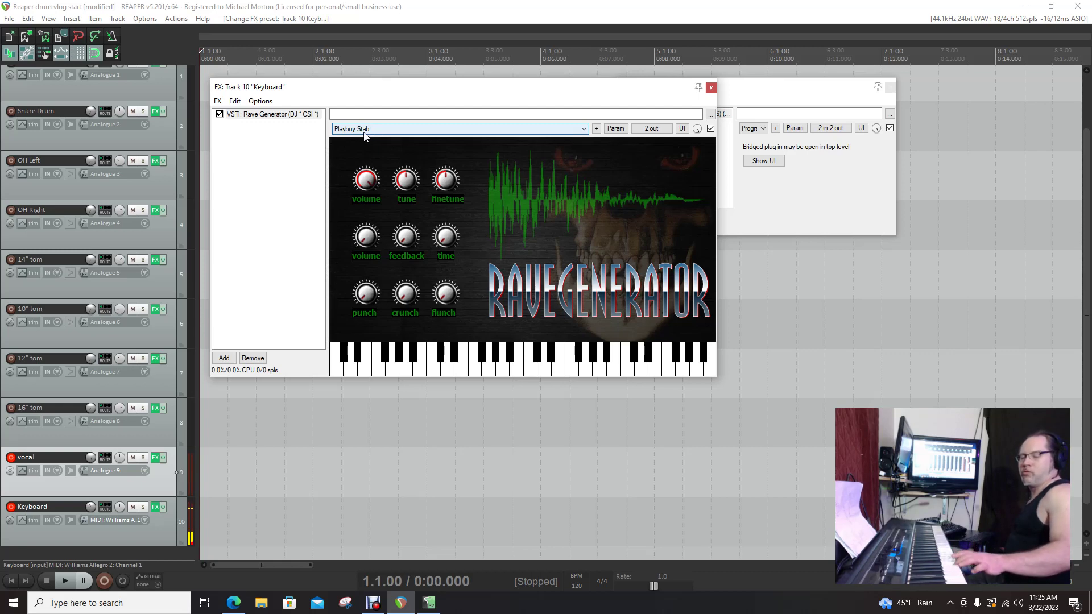
click(415, 128)
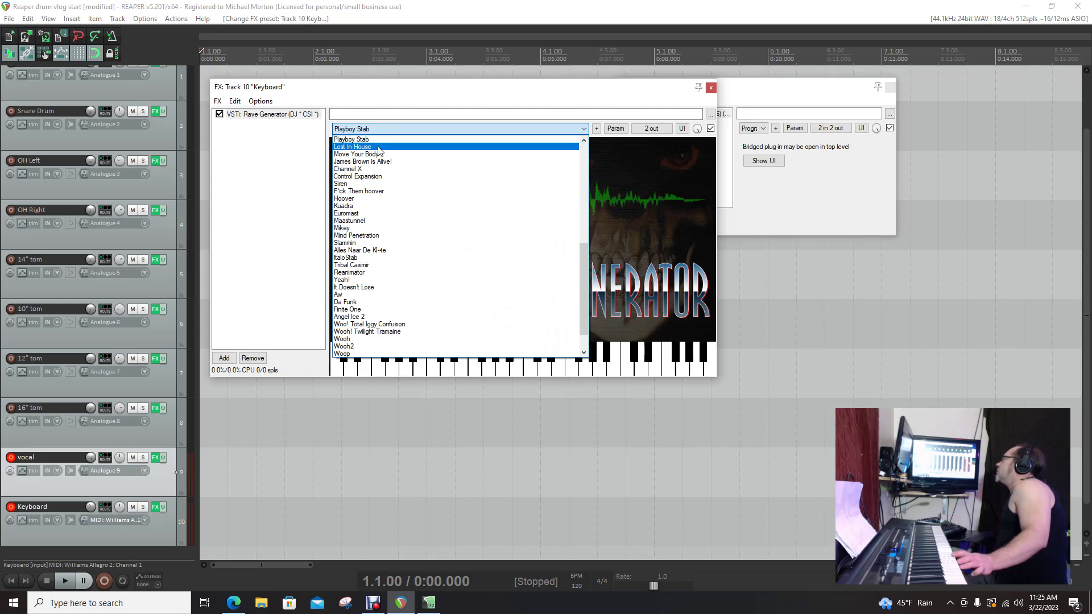
click(378, 147)
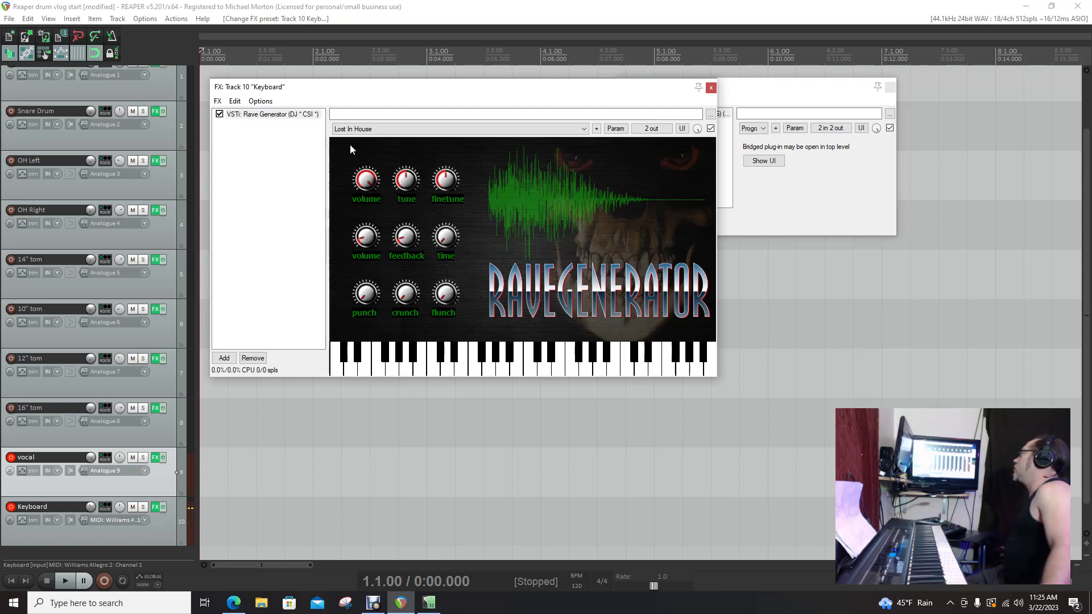
Audition Rave Generator's Move Your Body, James Brown is Alive! and Channel X presets.
click(393, 129)
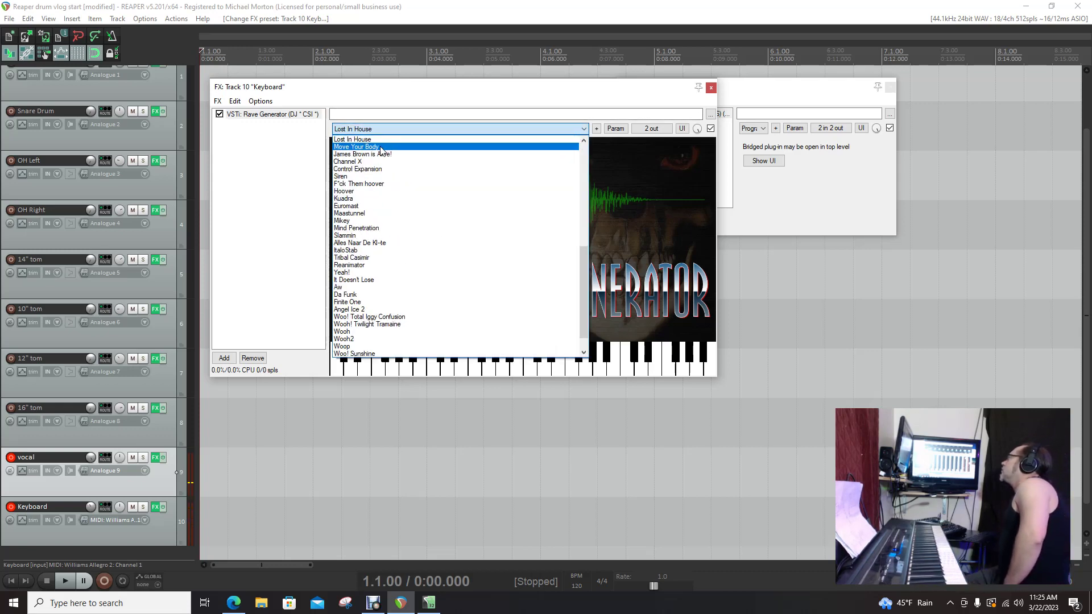
click(380, 146)
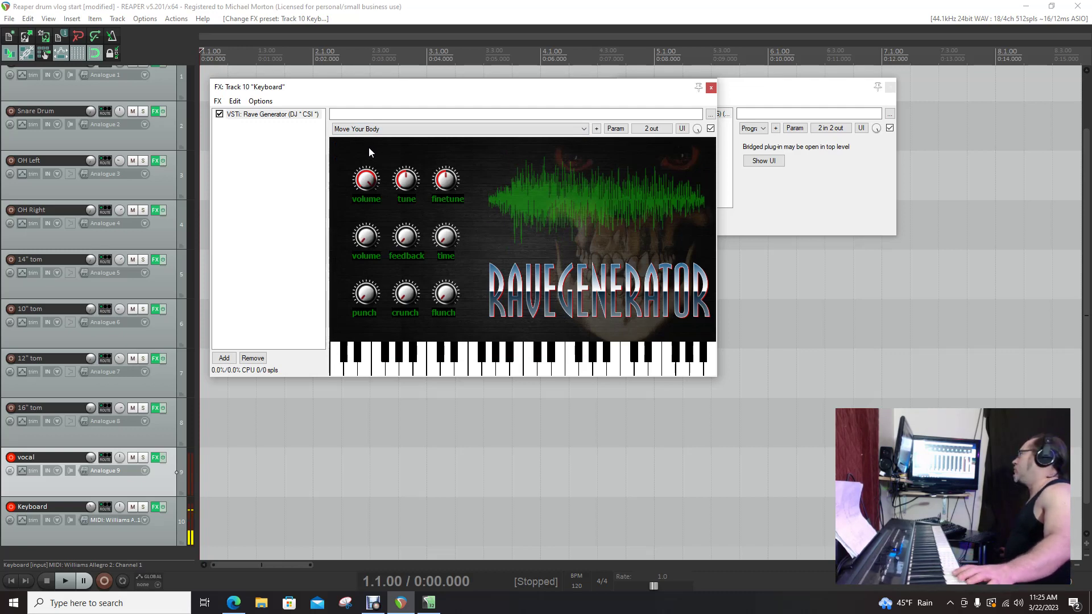
click(397, 129)
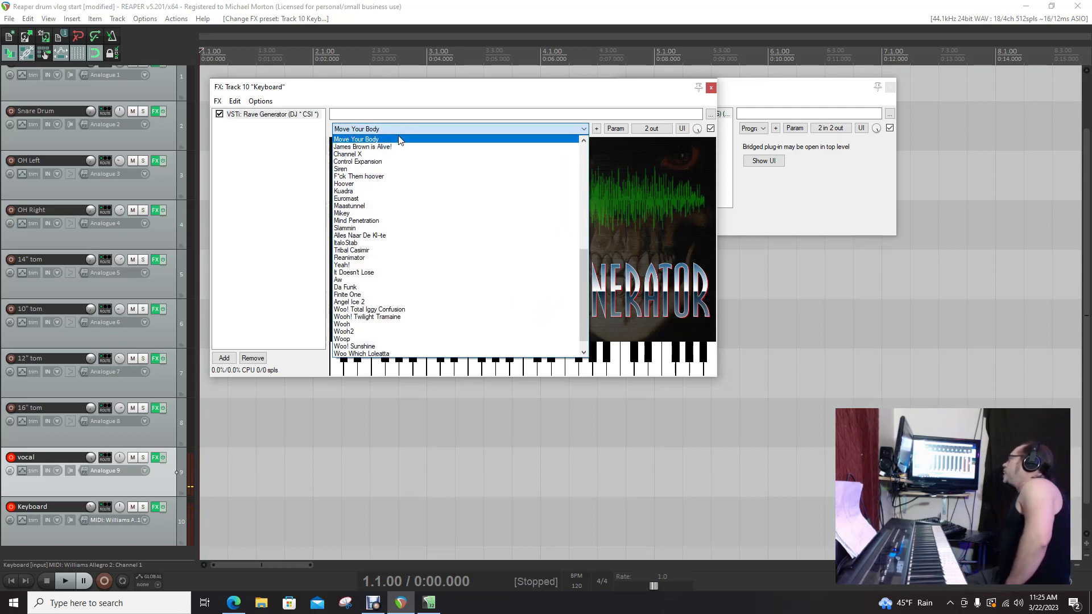
click(385, 147)
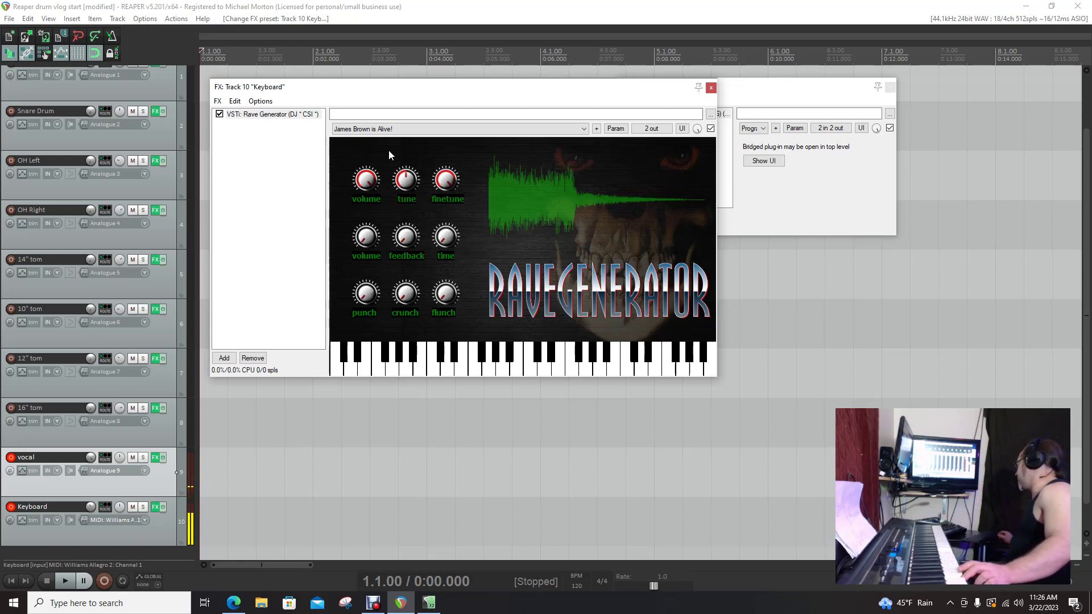
click(401, 130)
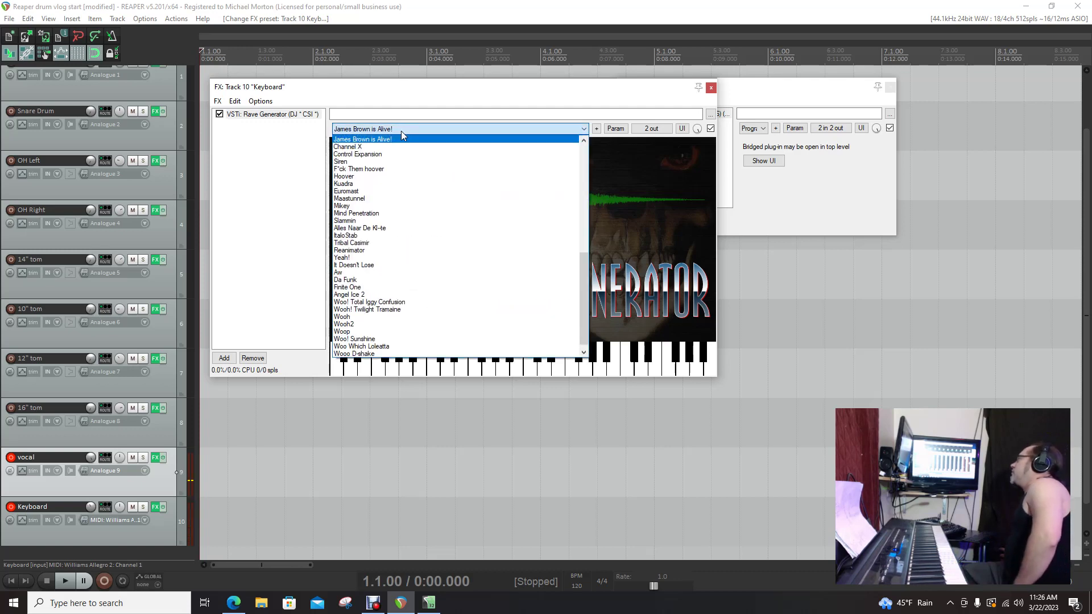
click(374, 147)
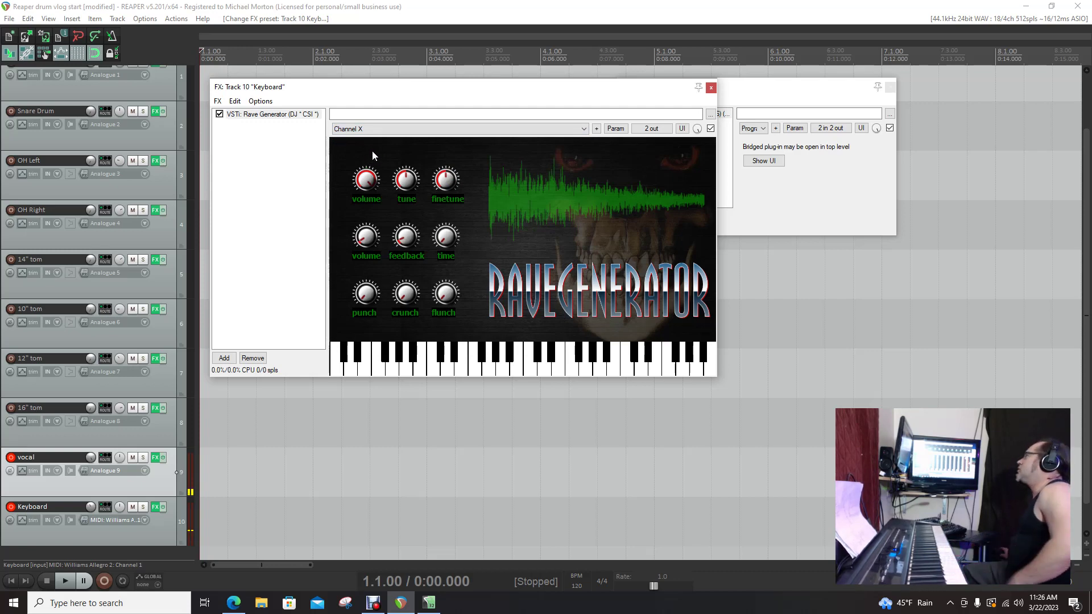
Audition the Control Expansion, Siren and F*ck Them hoover presets in Rave Generator.
click(395, 130)
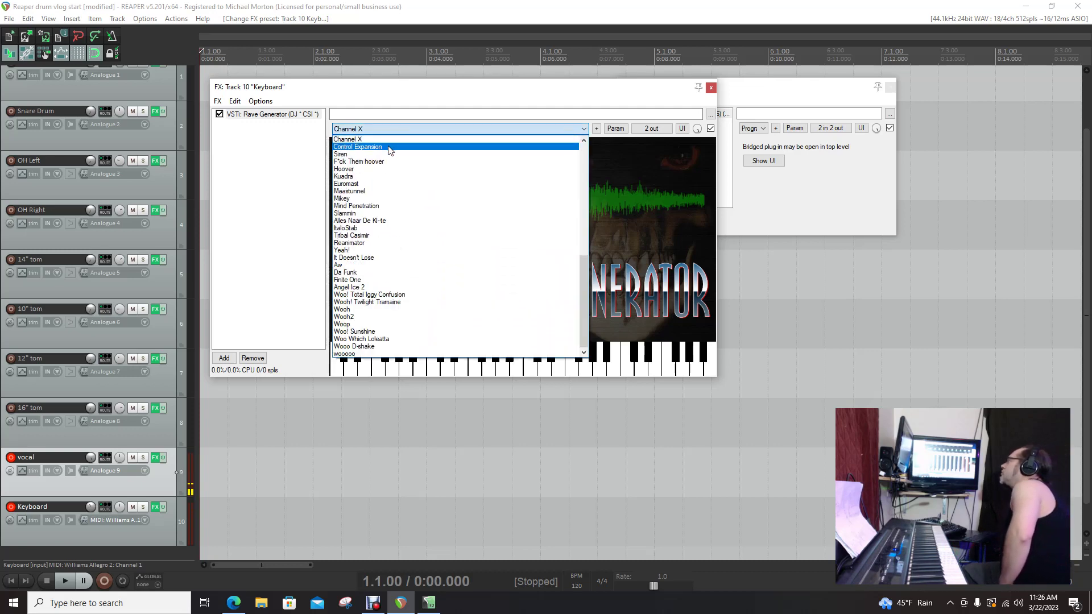
click(390, 148)
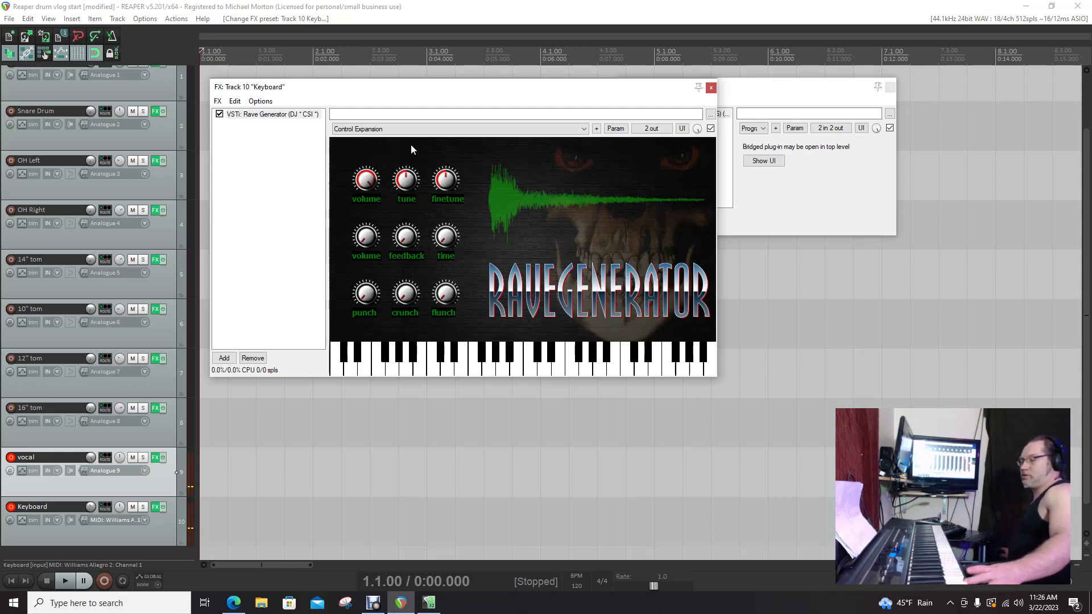
click(479, 131)
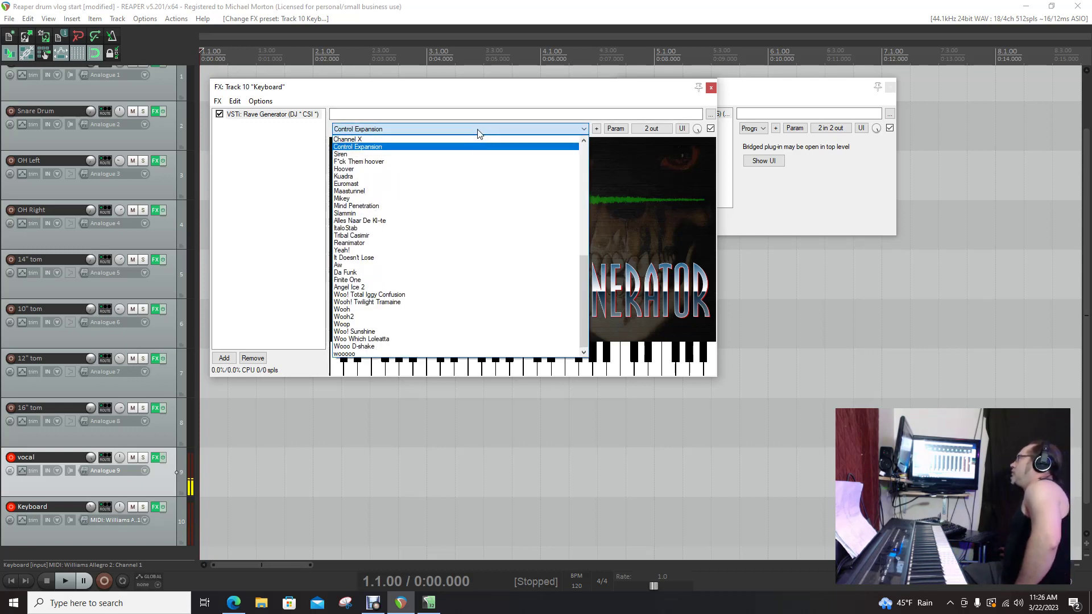
click(364, 155)
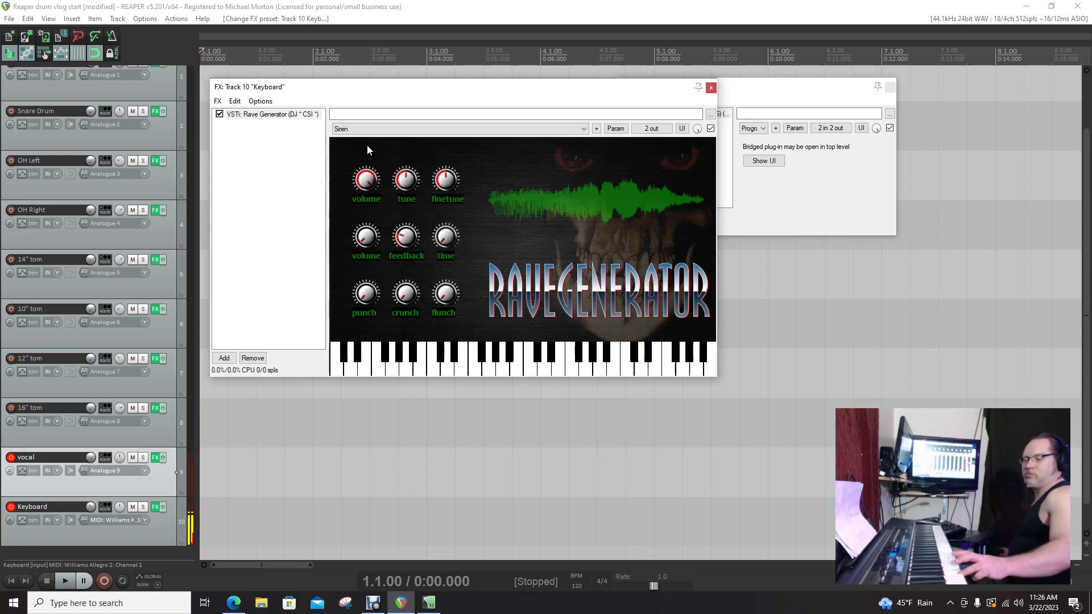
click(406, 131)
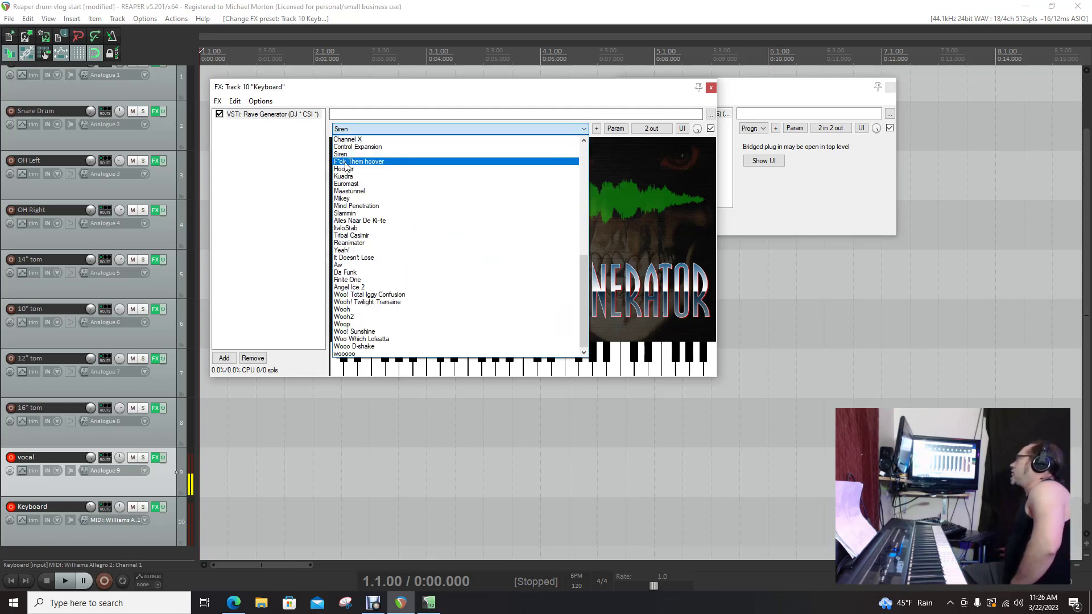
click(344, 163)
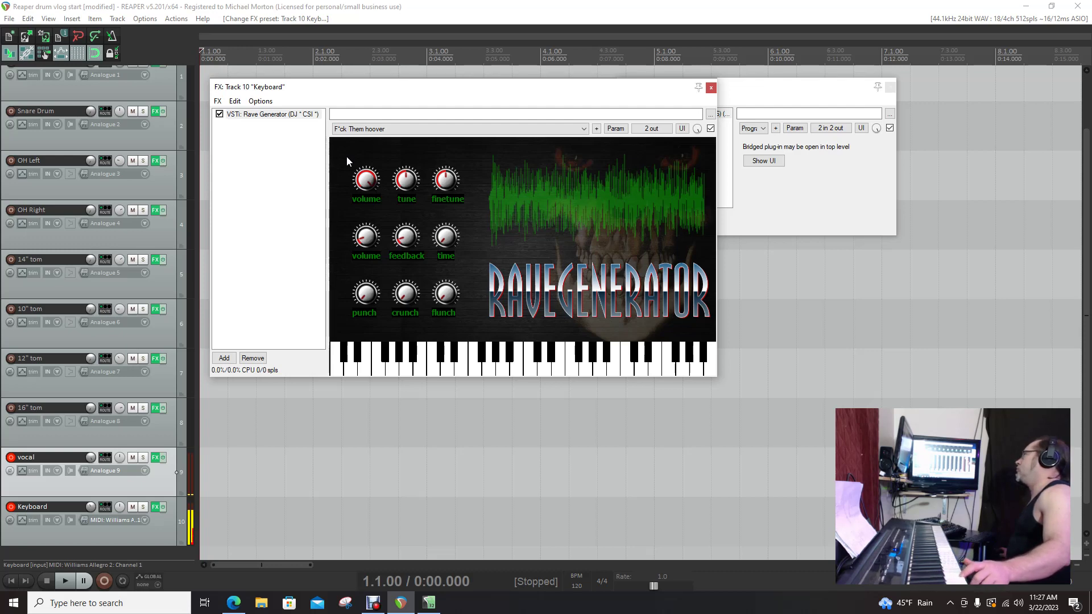
Audition the Hoover, Kuadra and Euromast presets in Rave Generator on the Keyboard track.
click(397, 129)
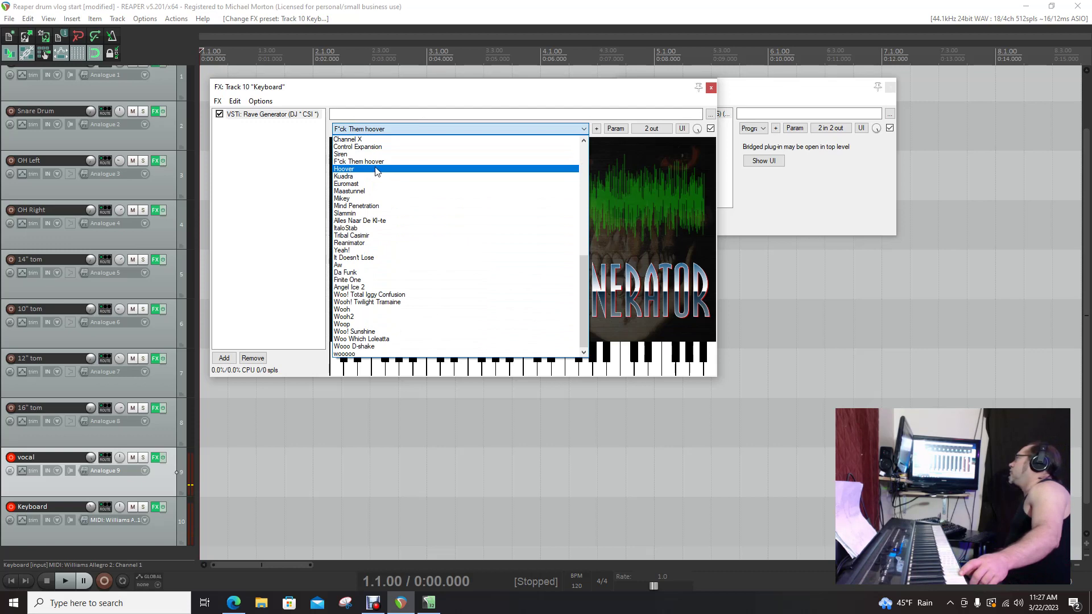
click(376, 168)
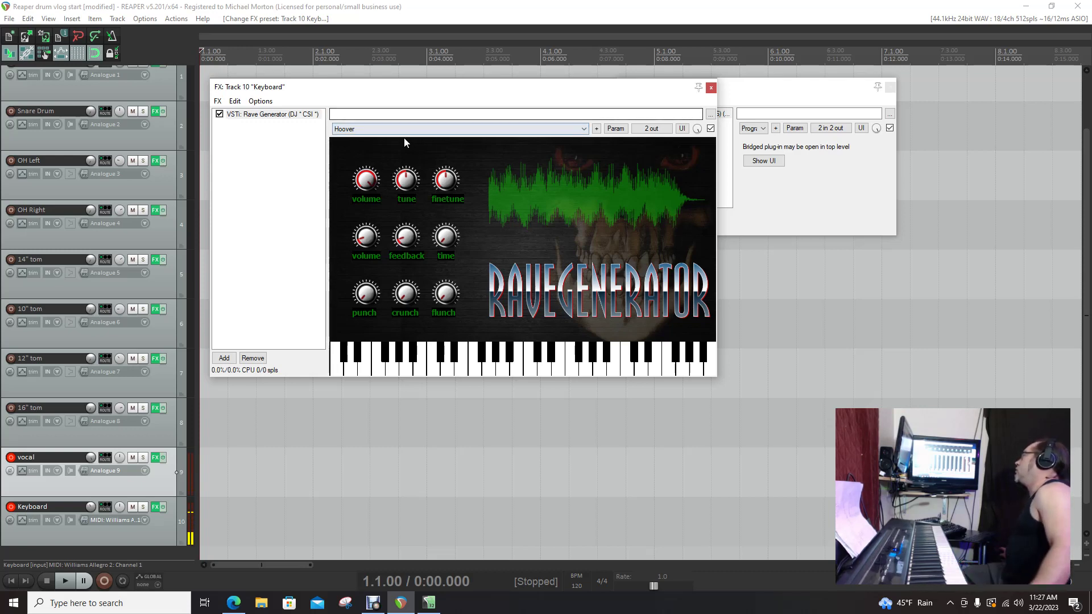
click(388, 132)
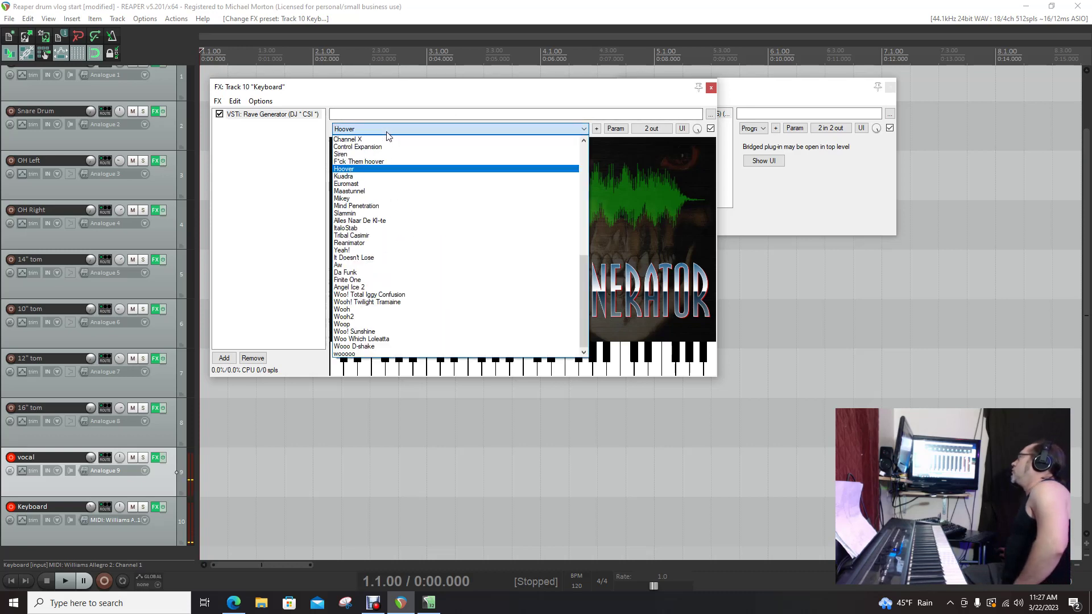
click(371, 178)
click(372, 172)
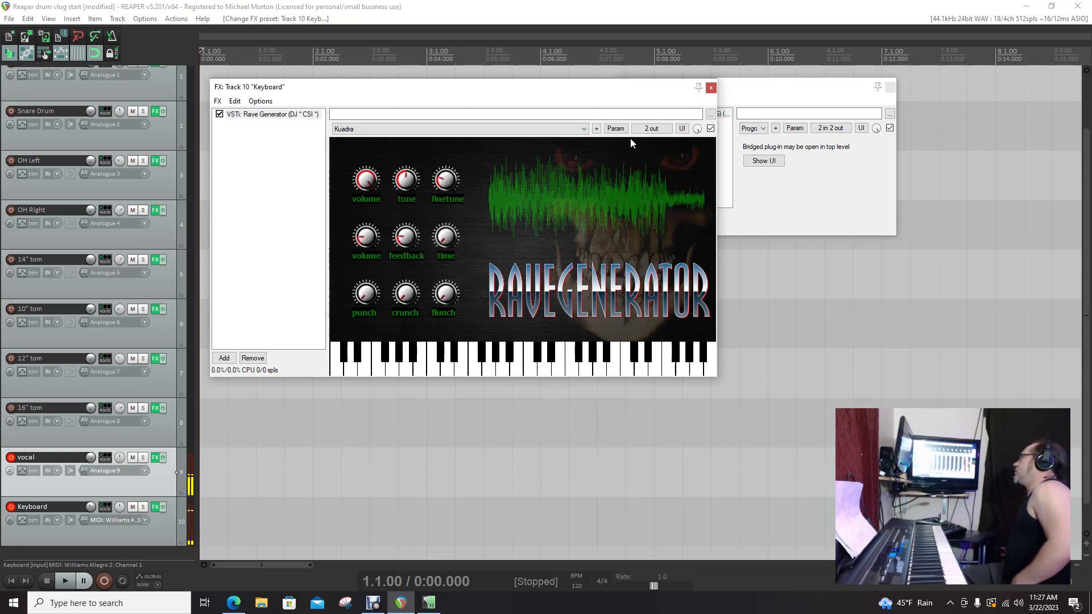
click(384, 131)
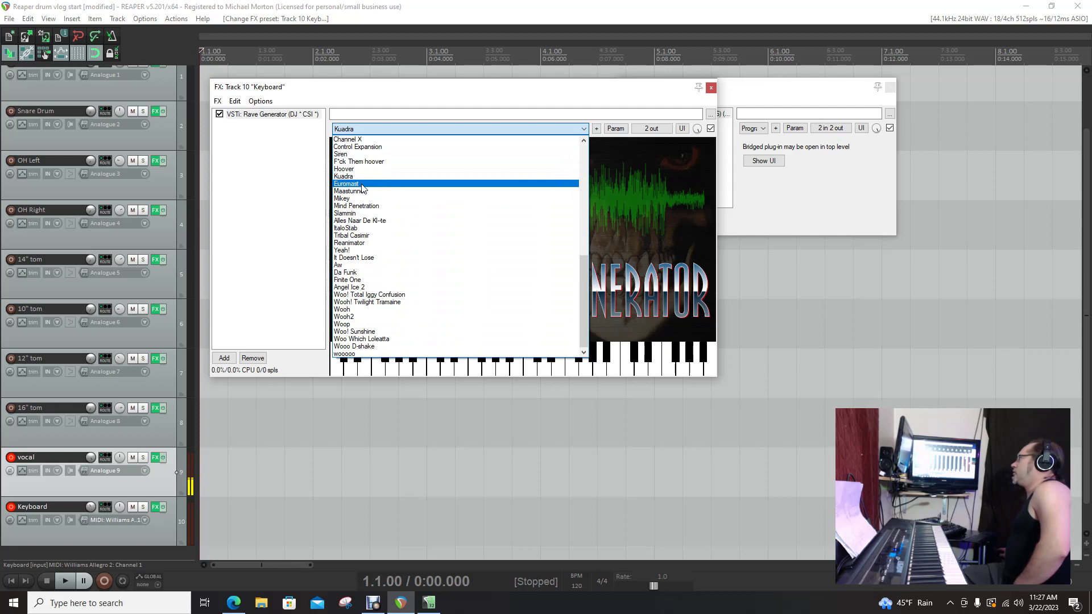
click(362, 185)
click(362, 188)
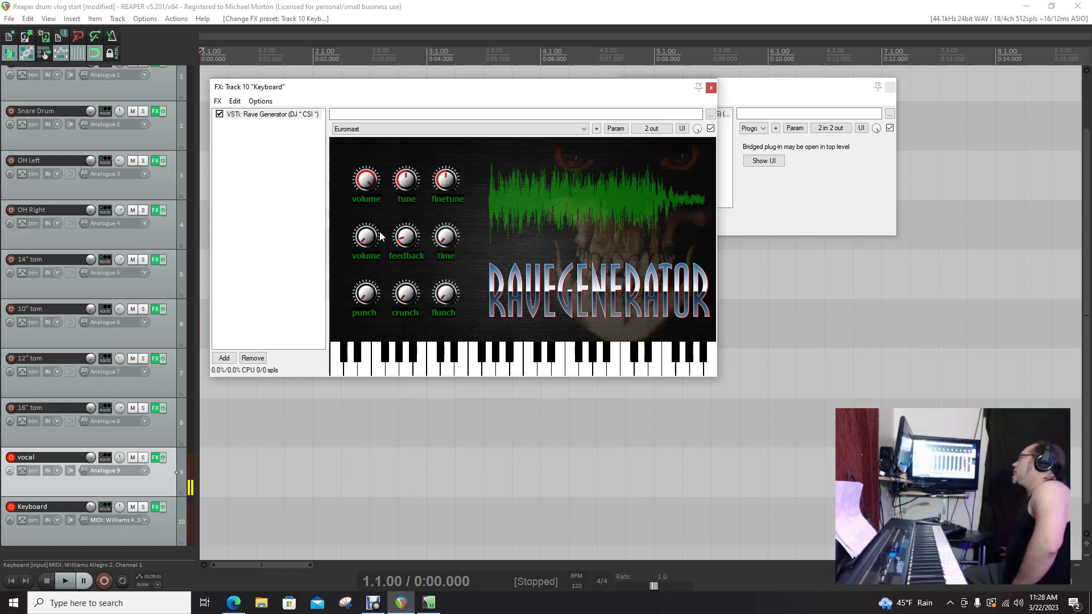
click(407, 130)
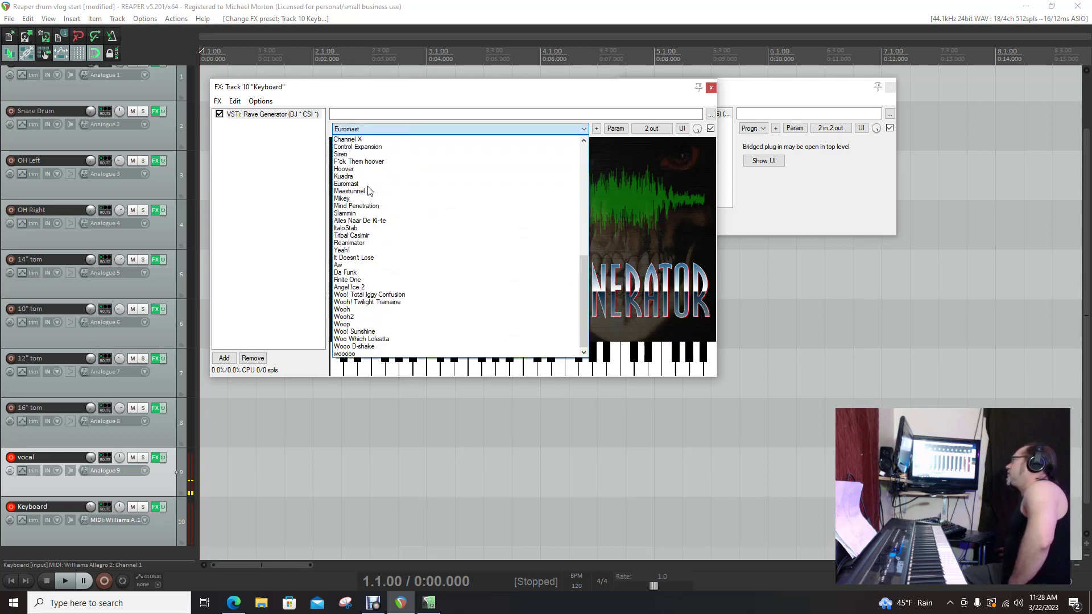
click(364, 184)
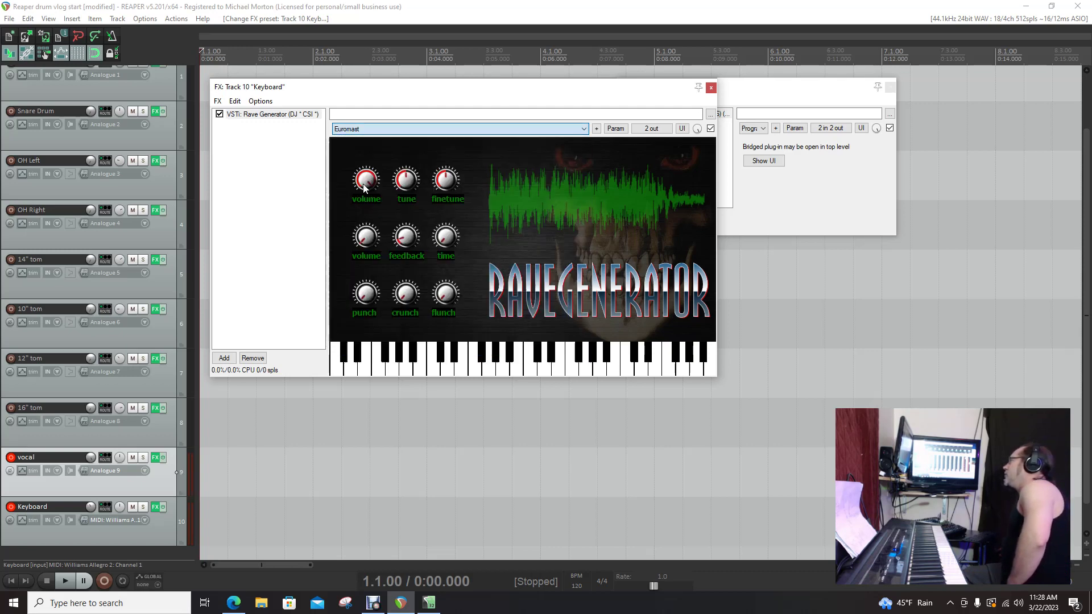
click(364, 188)
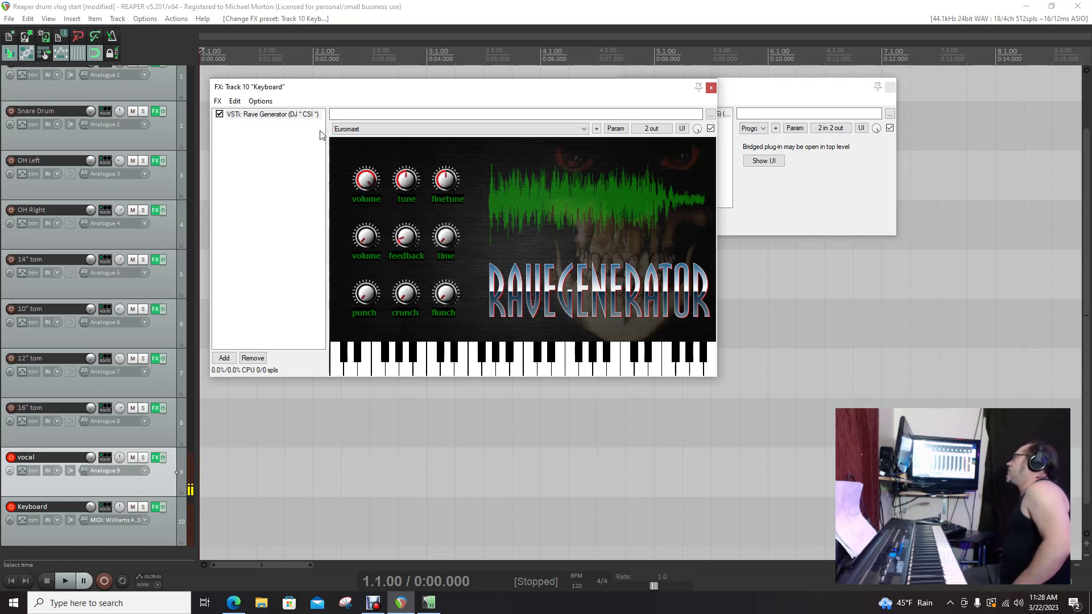
Audition Rave Generator's Maastunnel, Mikey and Mind Penetration presets in sequence.
click(349, 129)
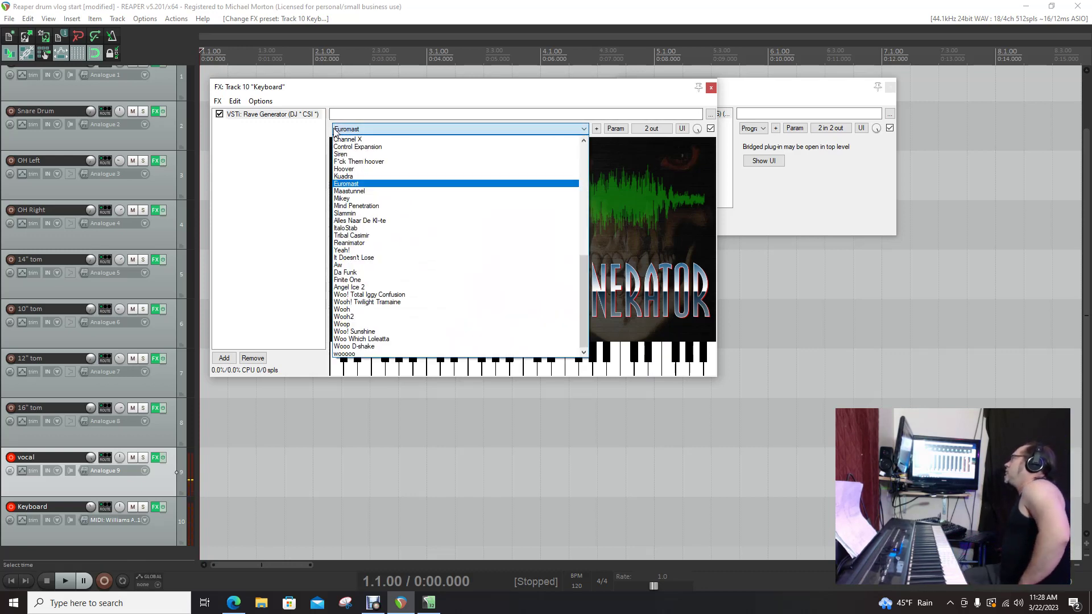
click(358, 191)
click(358, 188)
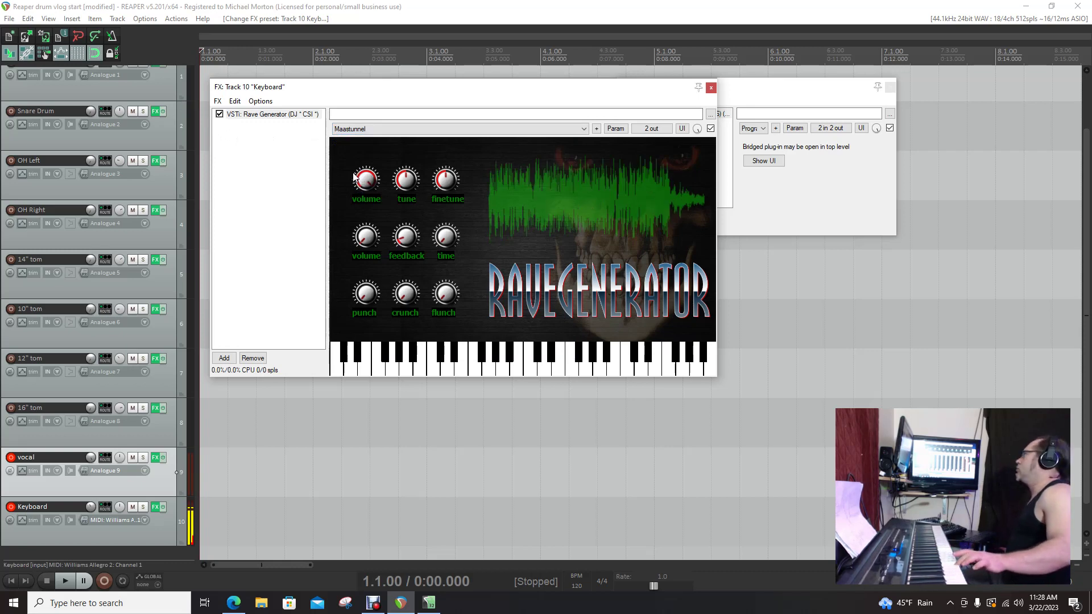
click(322, 132)
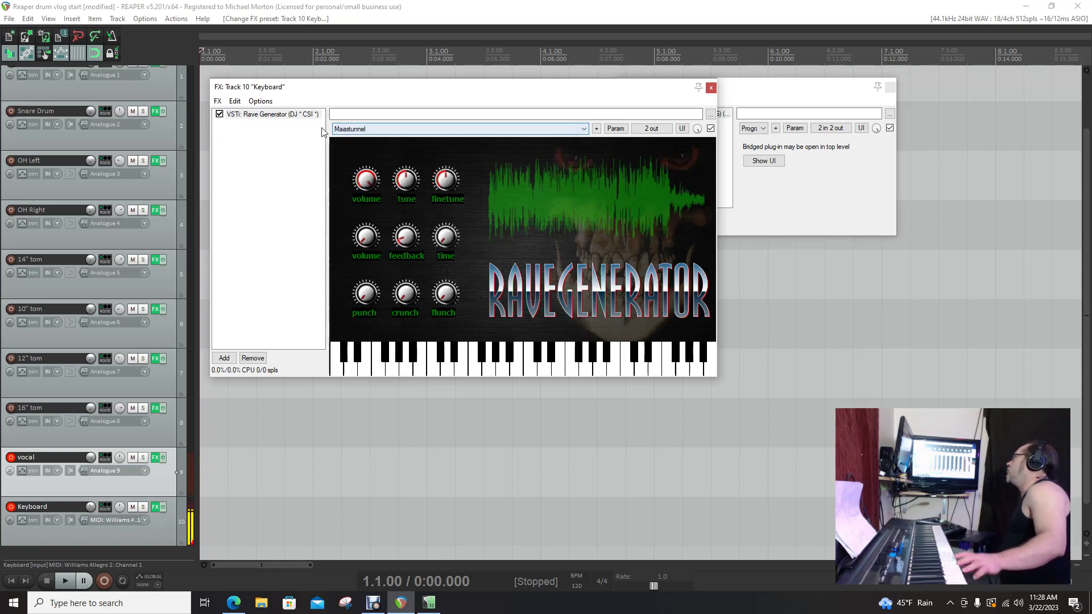
click(431, 129)
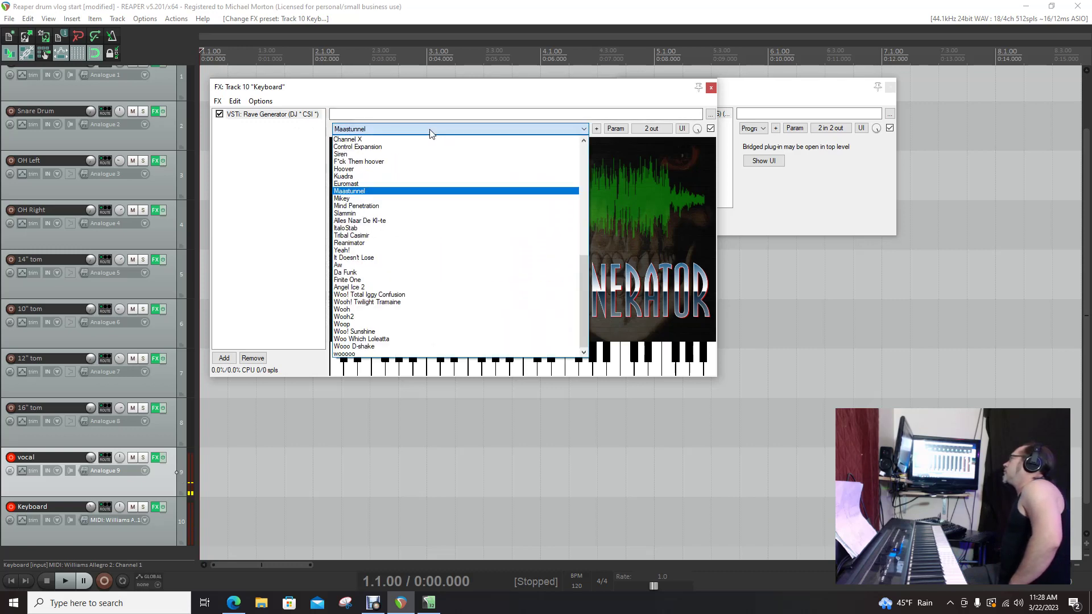
click(381, 200)
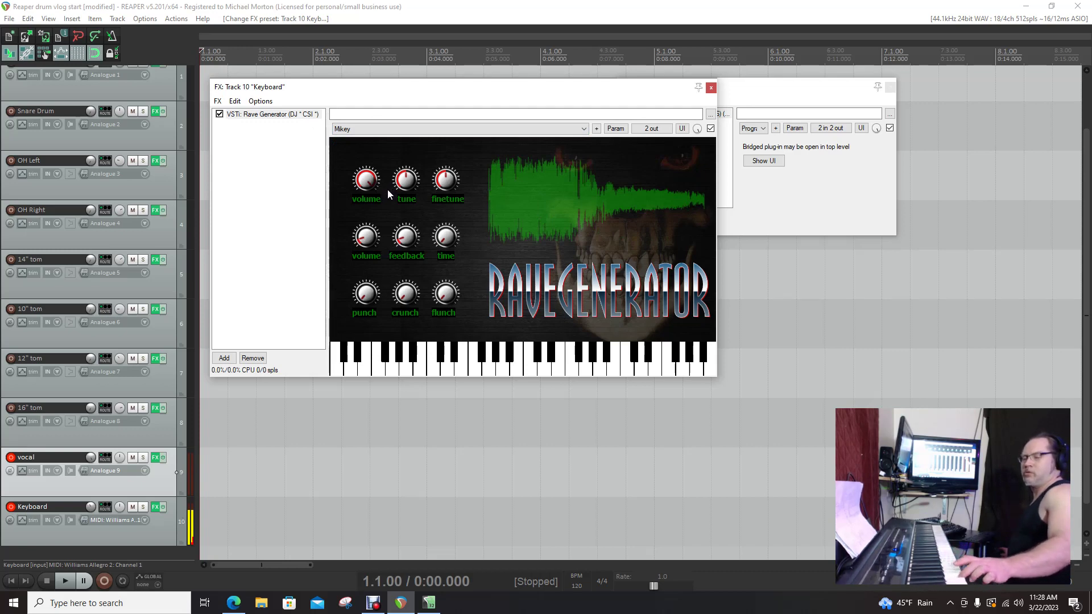
click(405, 130)
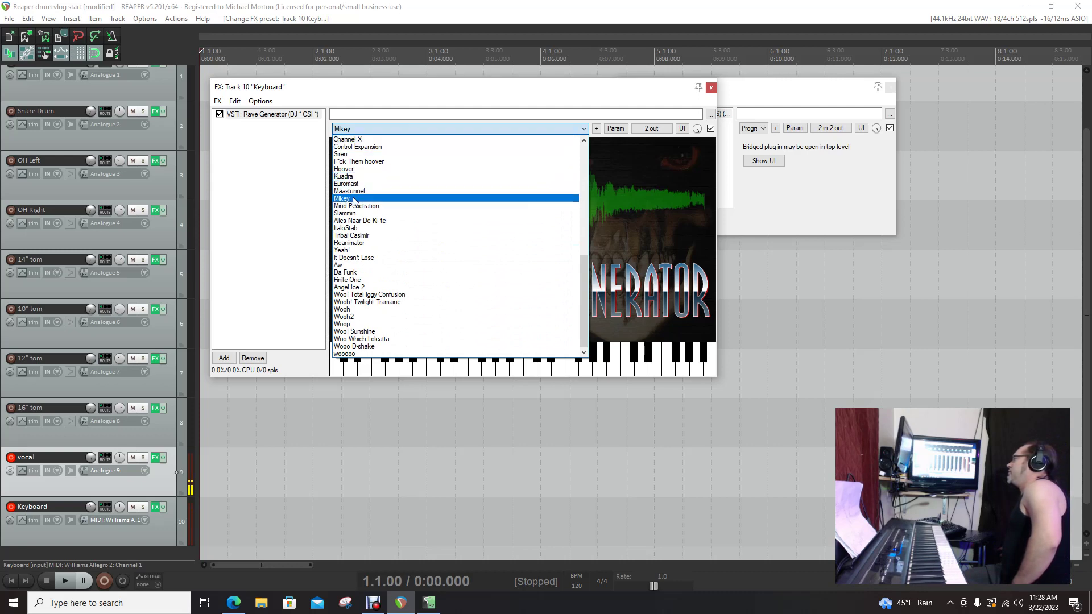
click(359, 206)
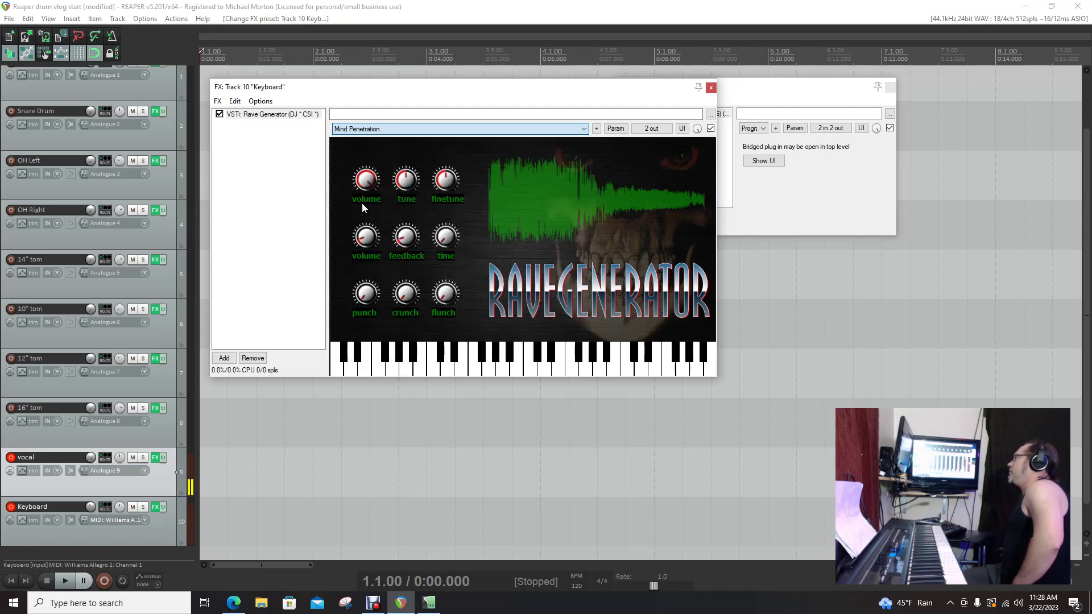
Audition the Slammin, Alles Naar De Kl-te and ItaloStab presets in Rave Generator.
click(393, 130)
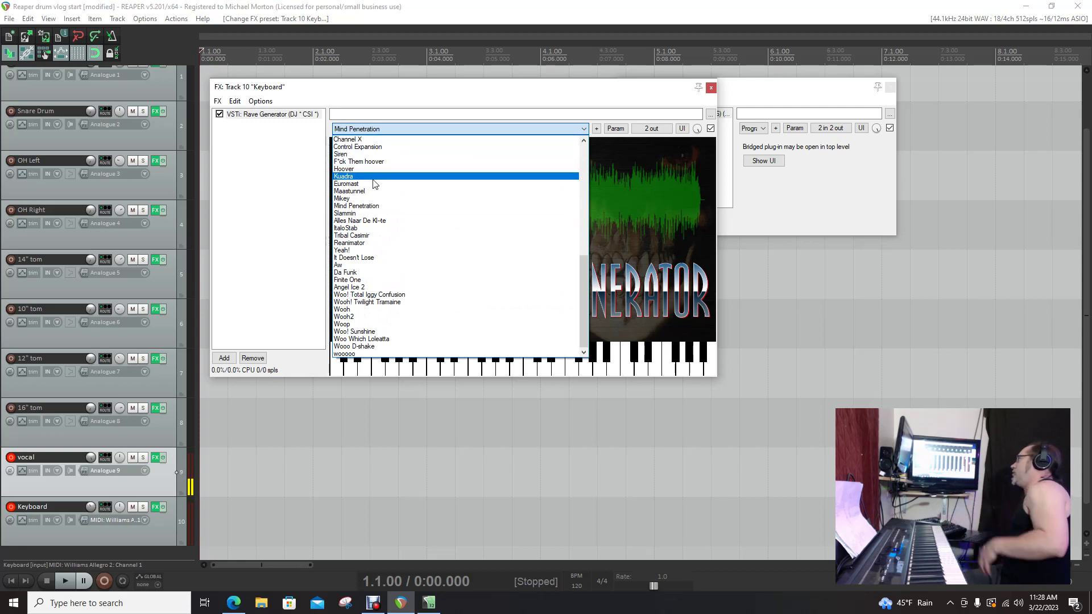
click(361, 214)
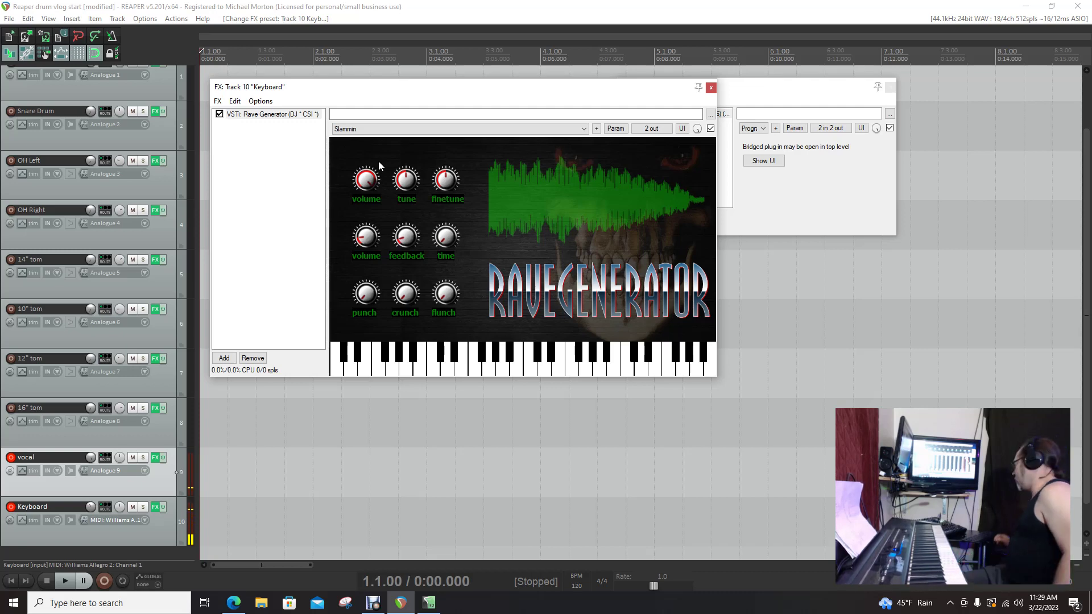
click(414, 130)
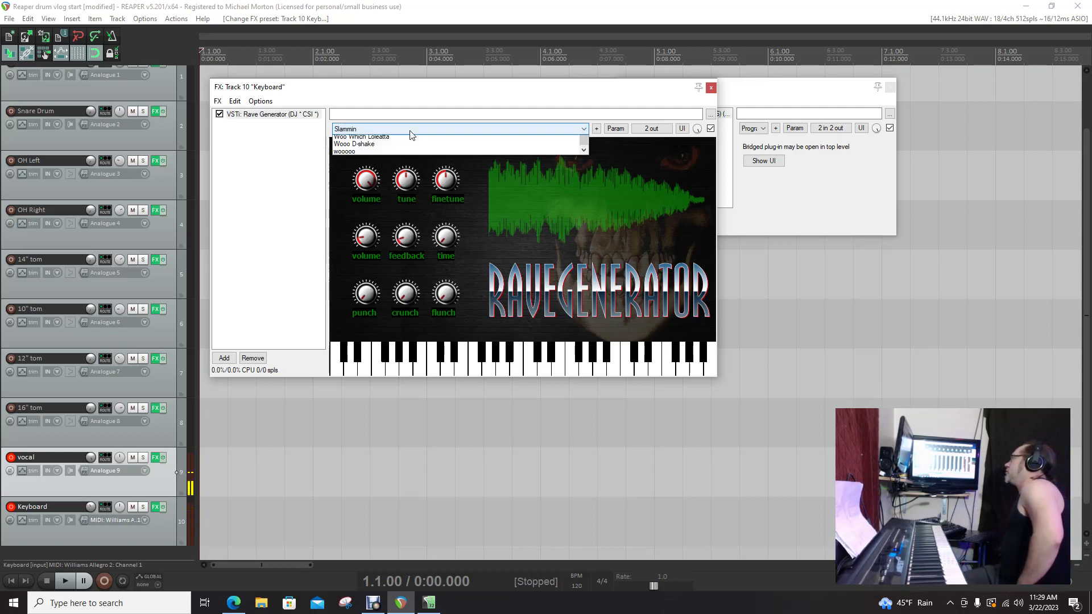
click(371, 221)
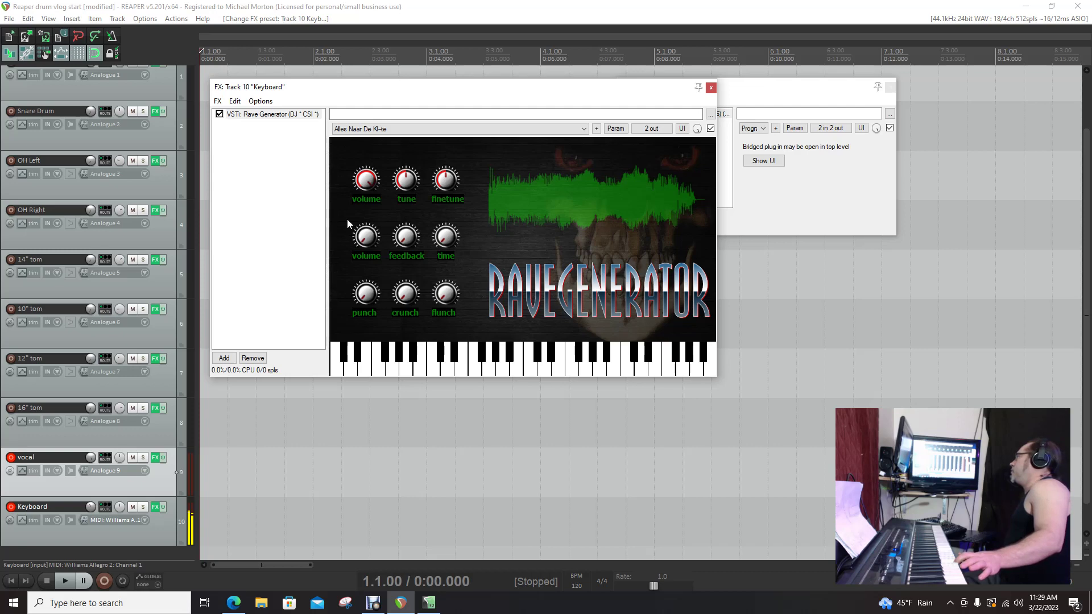
click(434, 129)
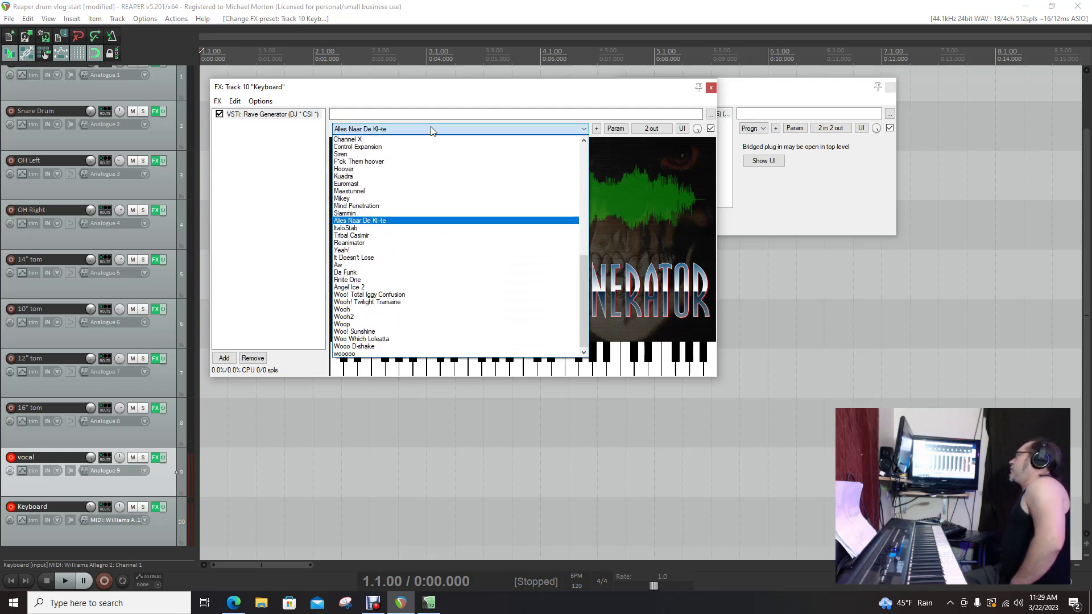
click(374, 229)
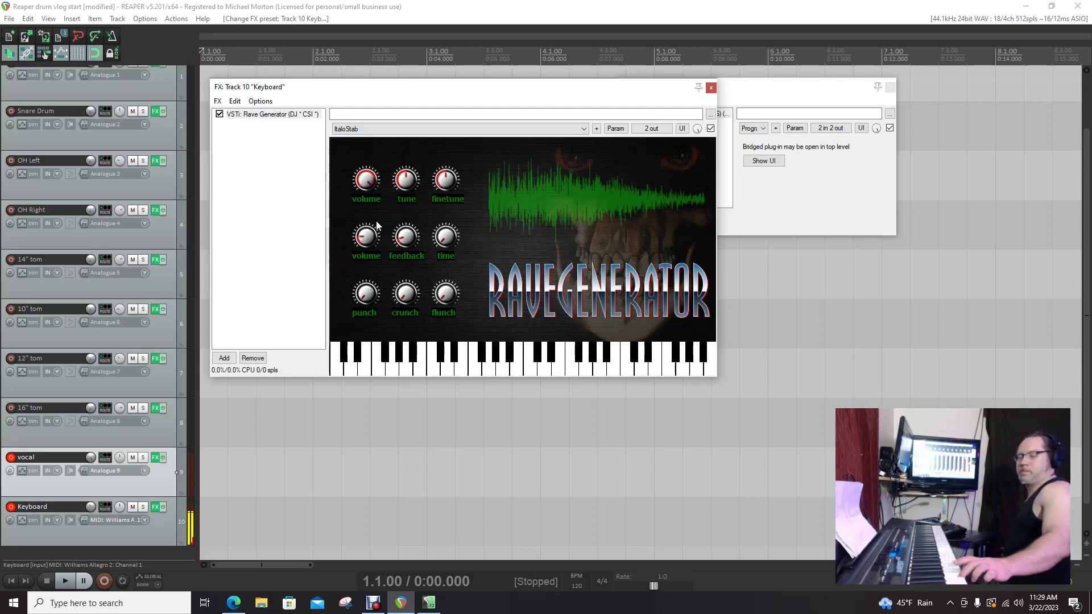
Audition the Tribal Casimir, Reanimator and Yeah! presets in Rave Generator on the Keyboard track.
click(419, 129)
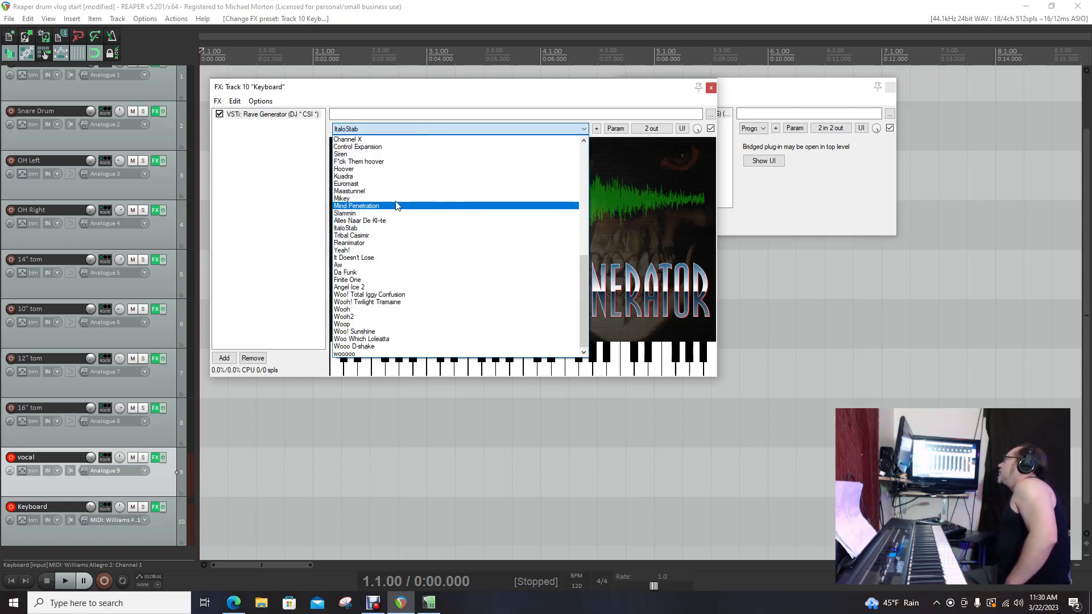
click(384, 236)
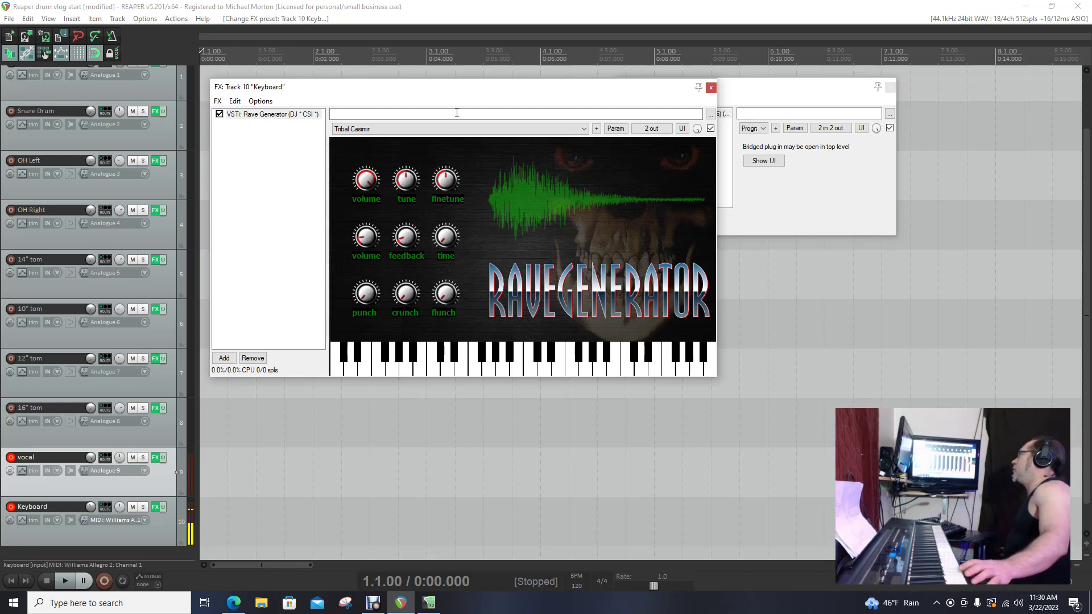
click(442, 131)
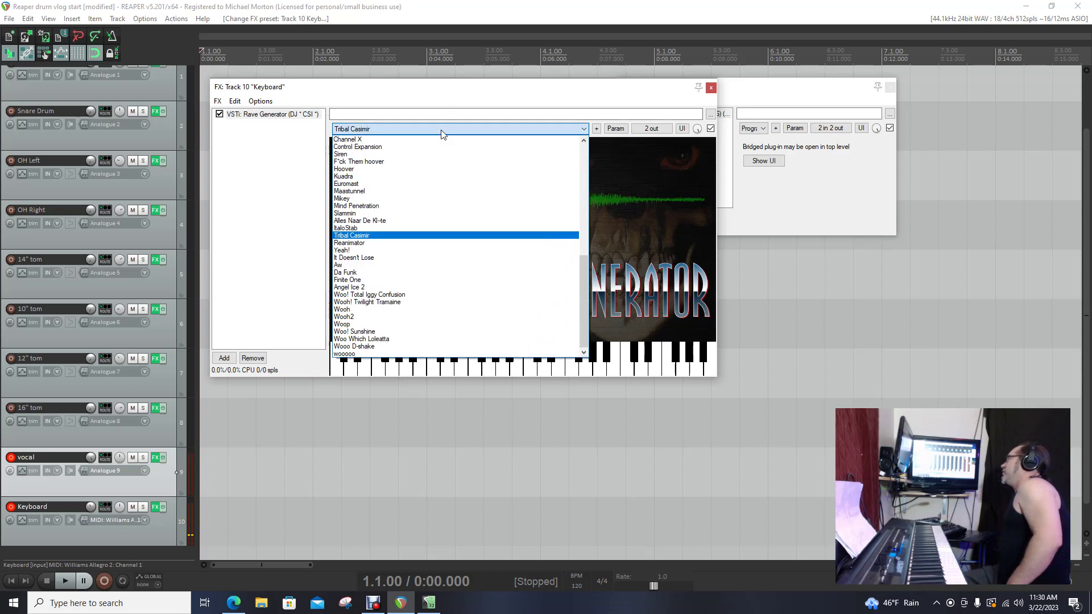
click(363, 243)
click(363, 245)
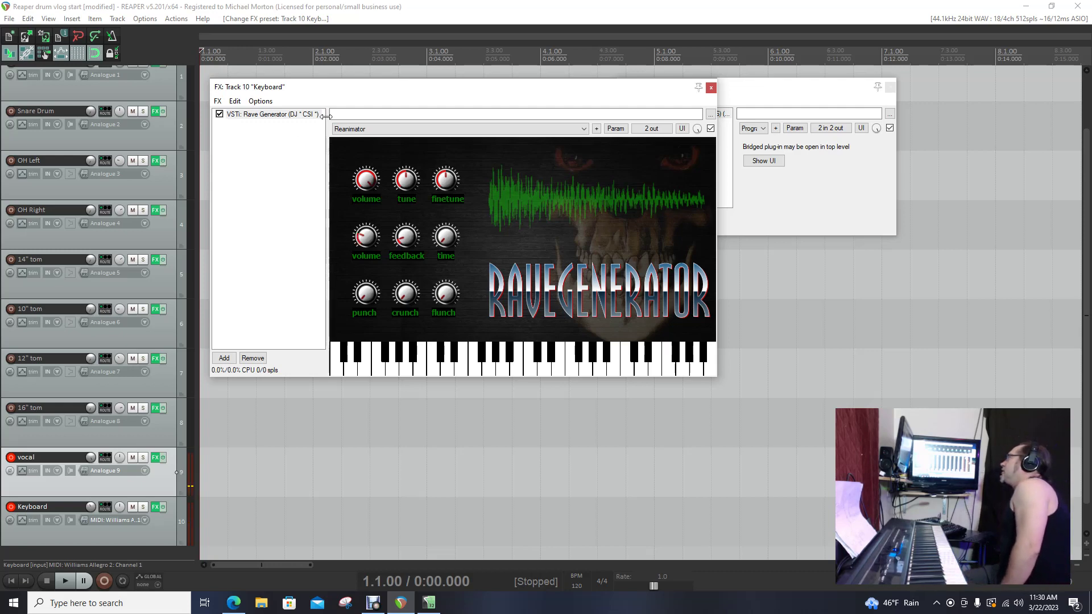
click(391, 130)
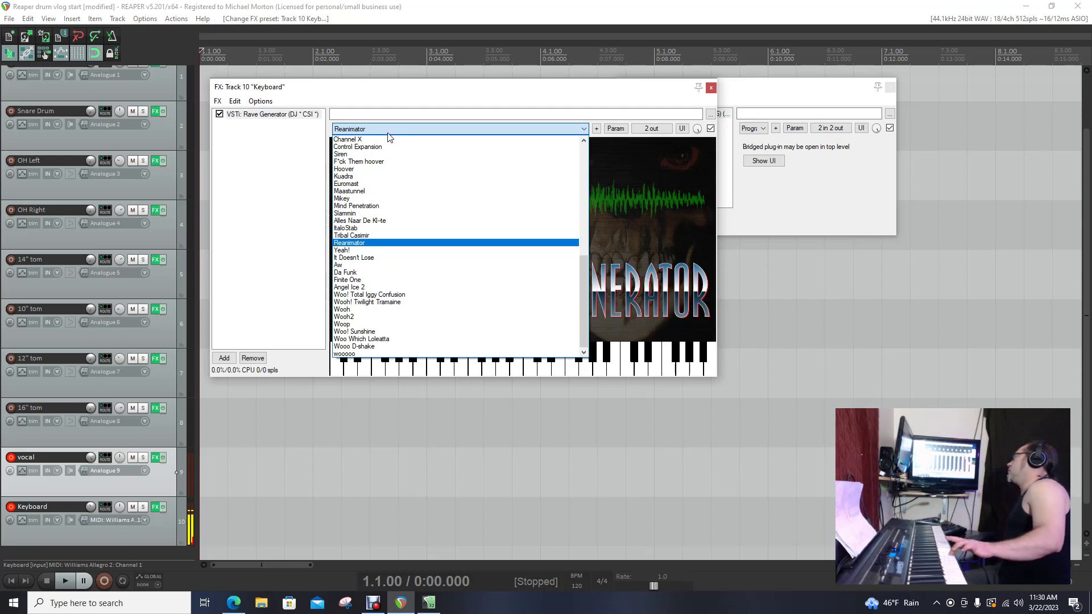
click(353, 250)
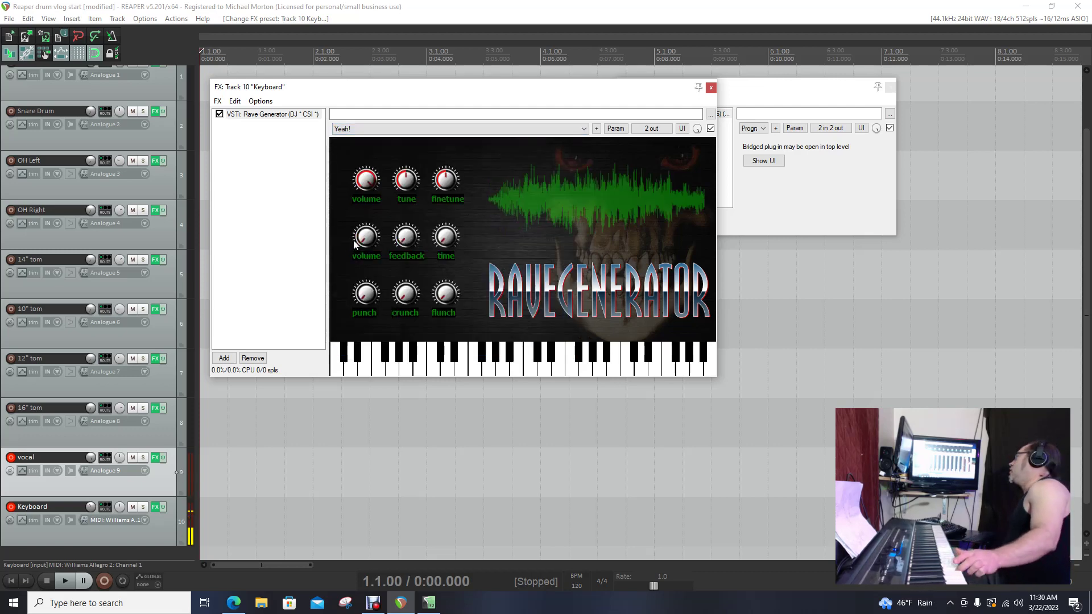
Audition Rave Generator's It Doesn't Lose, Aw and Da Funk presets in sequence.
click(383, 130)
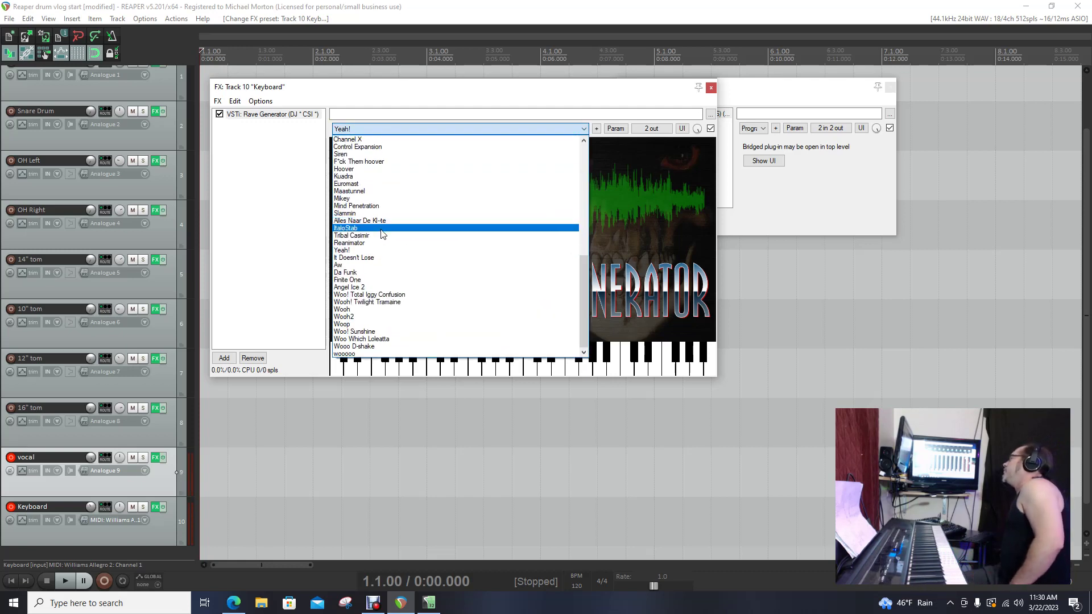
click(360, 258)
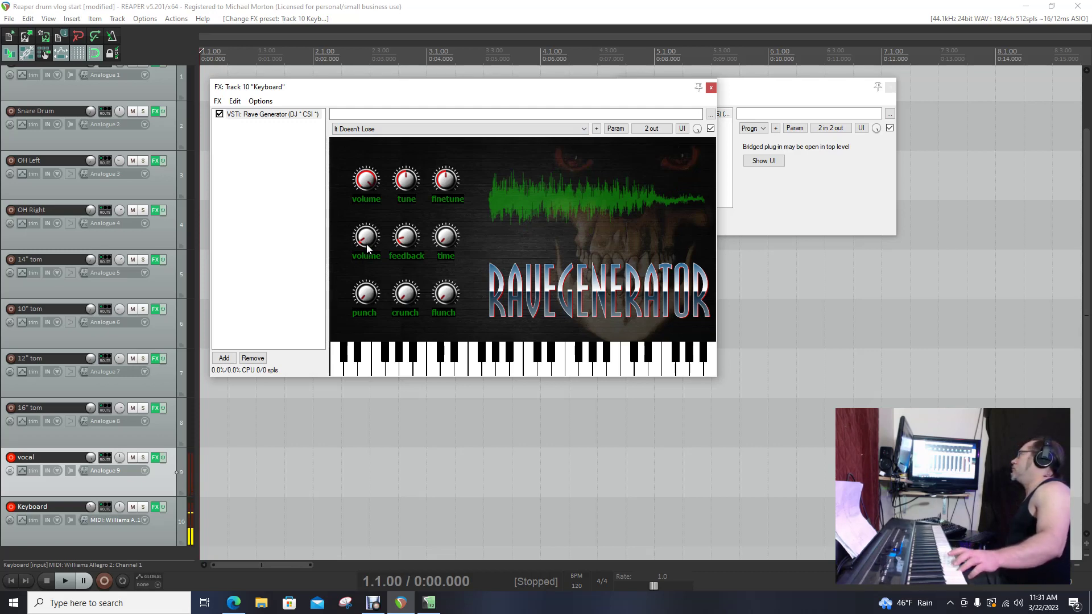
click(404, 129)
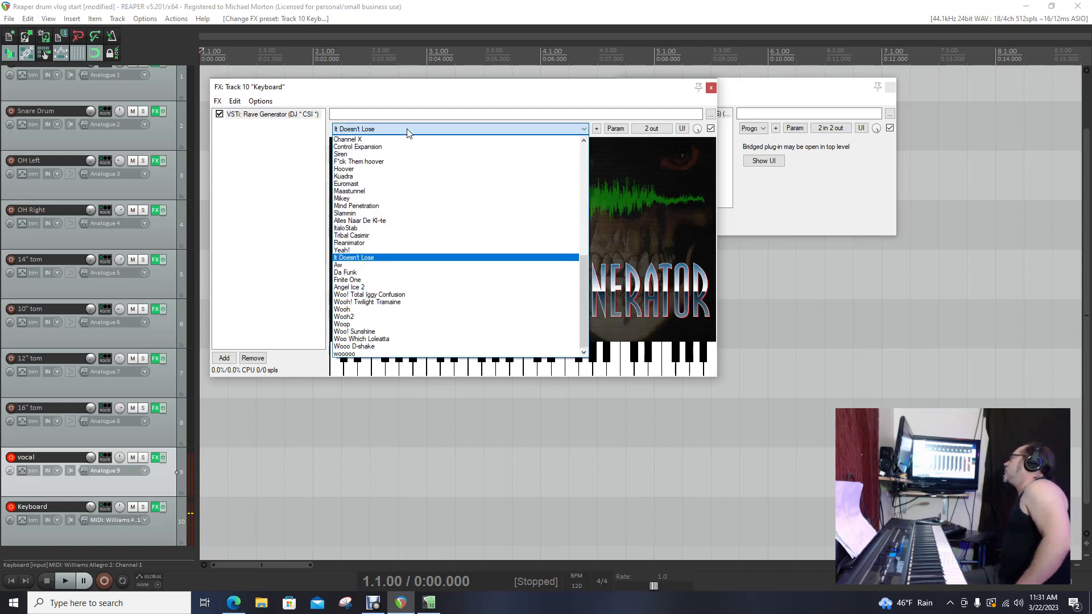
click(366, 265)
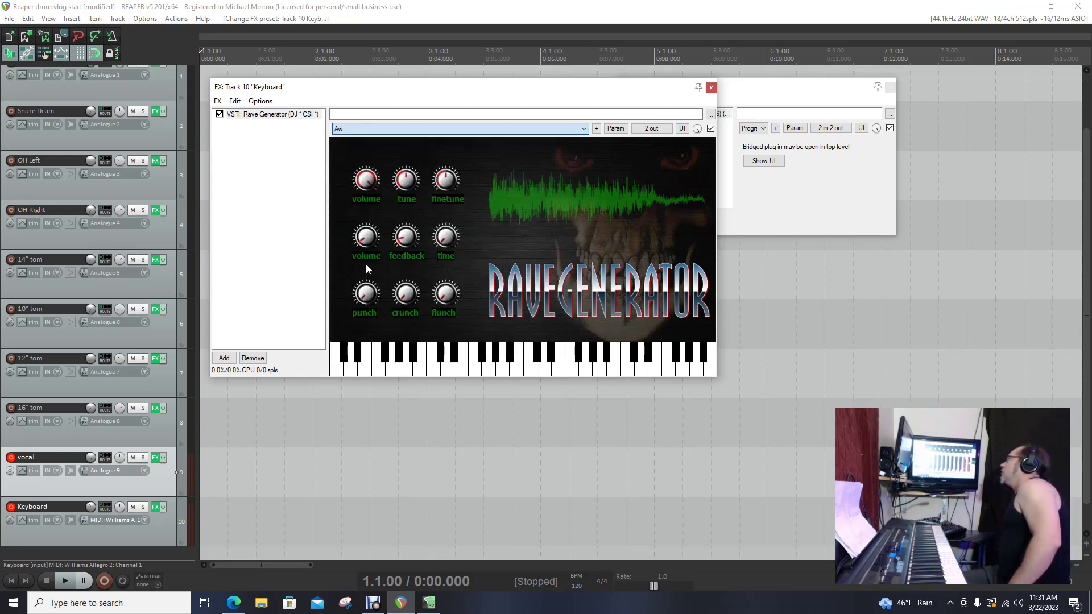
click(367, 265)
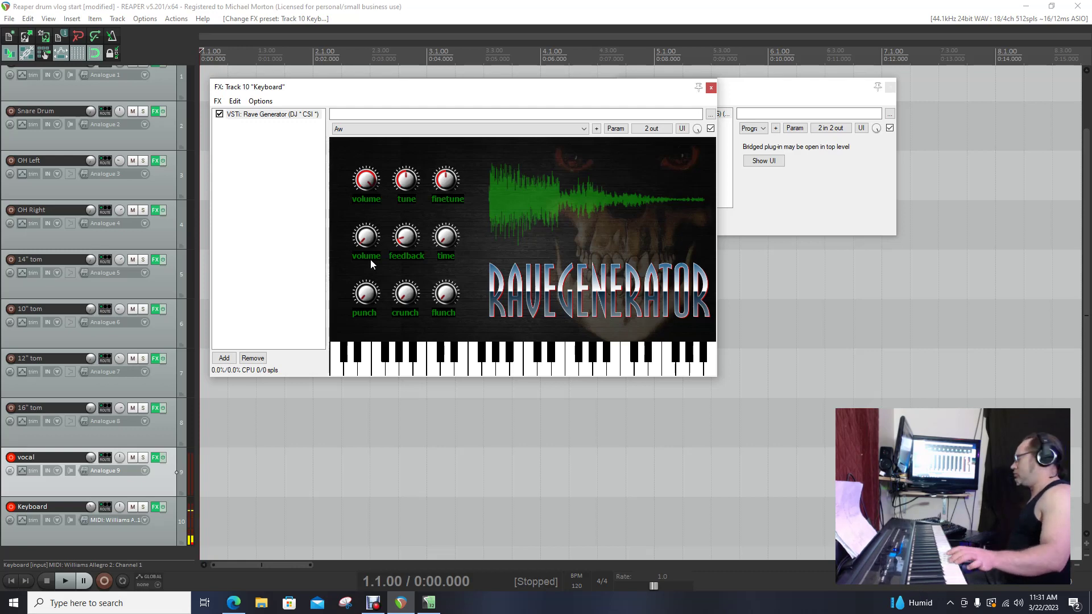
click(364, 130)
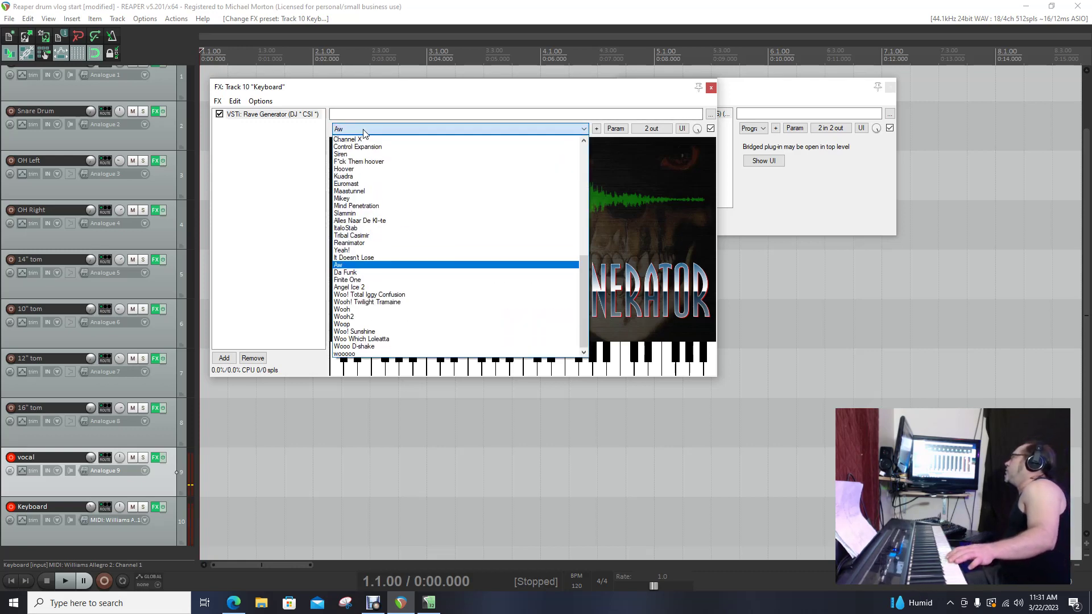
click(366, 273)
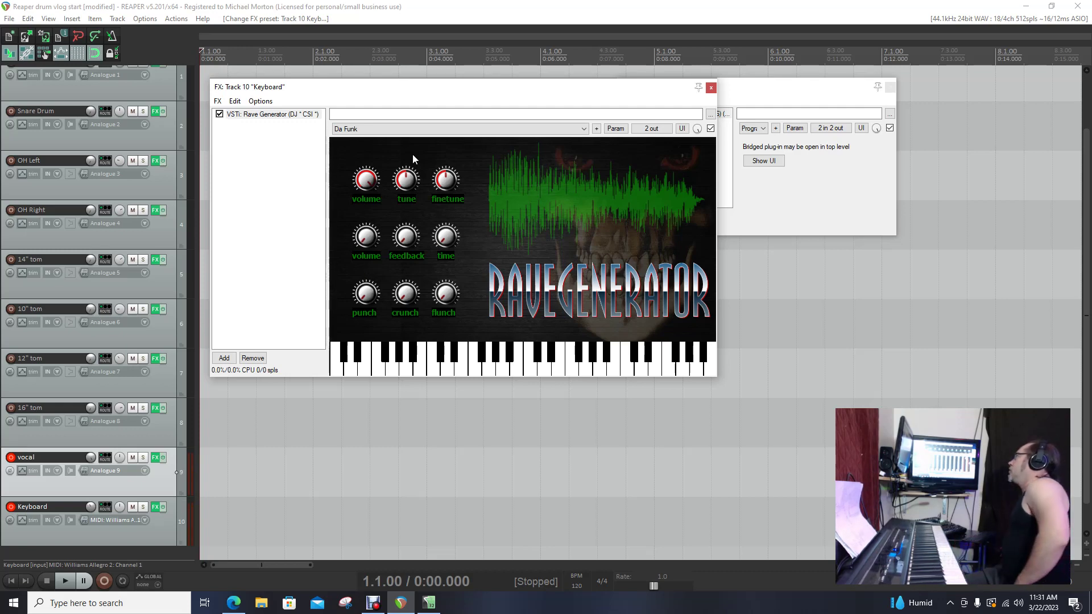
Audition the Finite One, Angel Ice 2 and Woo! Total Iggy Confusion presets in Rave Generator.
click(406, 131)
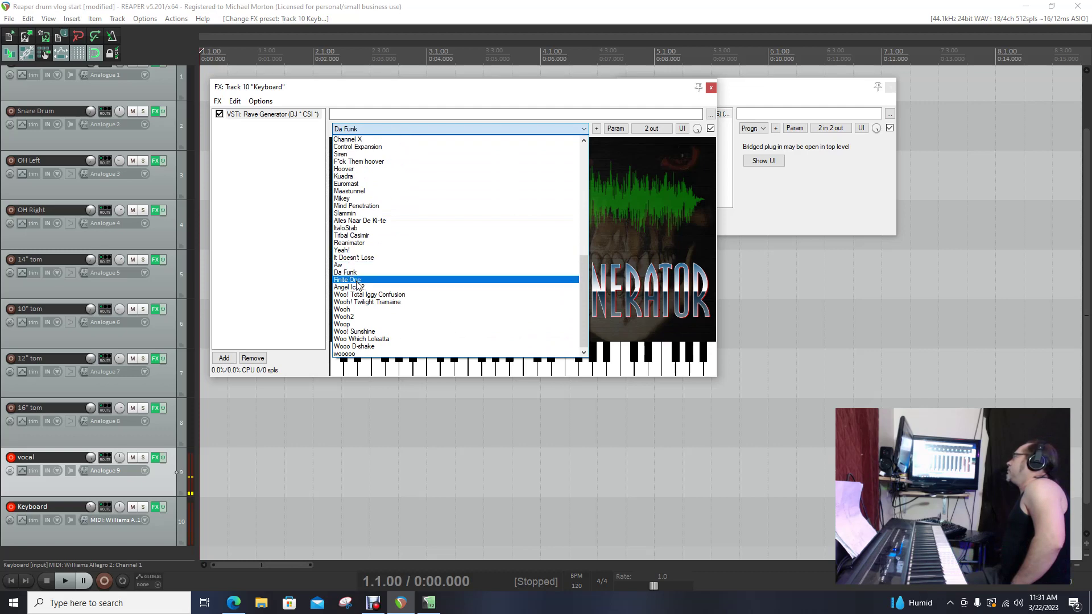
click(357, 281)
click(359, 279)
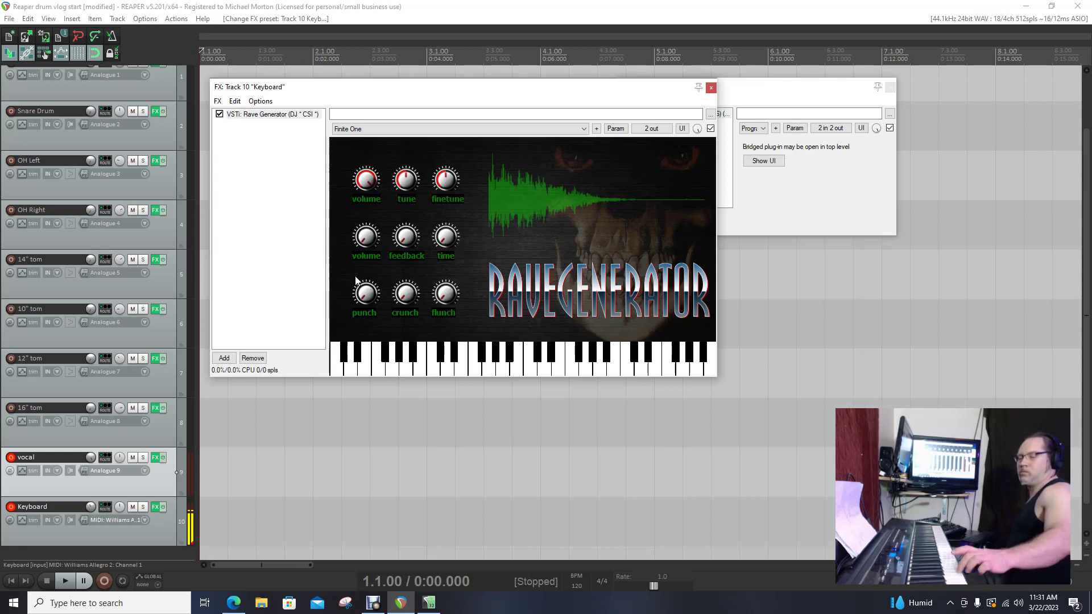
click(396, 129)
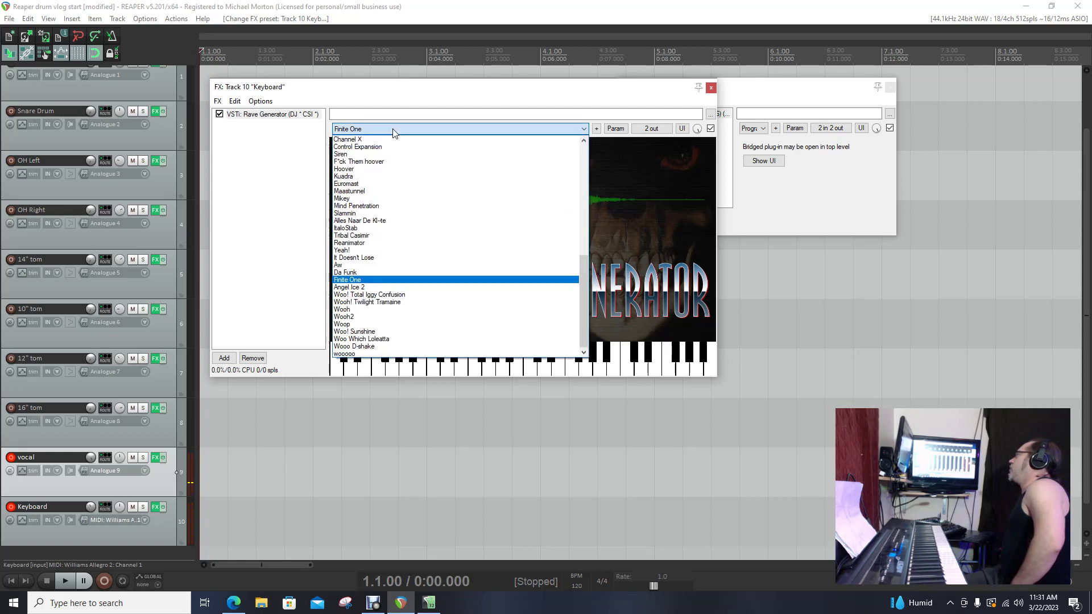
click(364, 288)
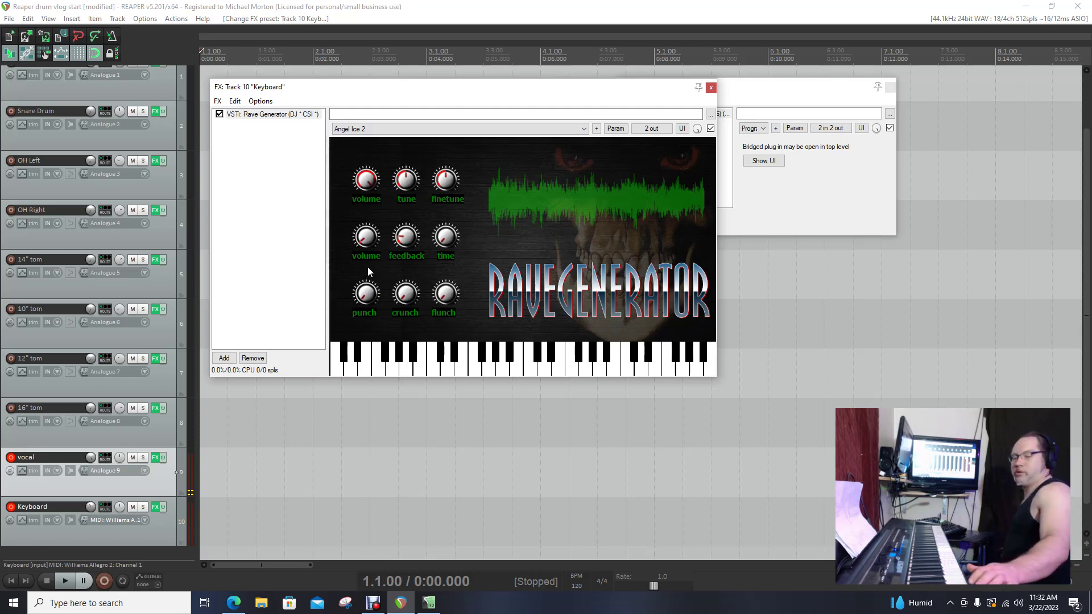
click(342, 129)
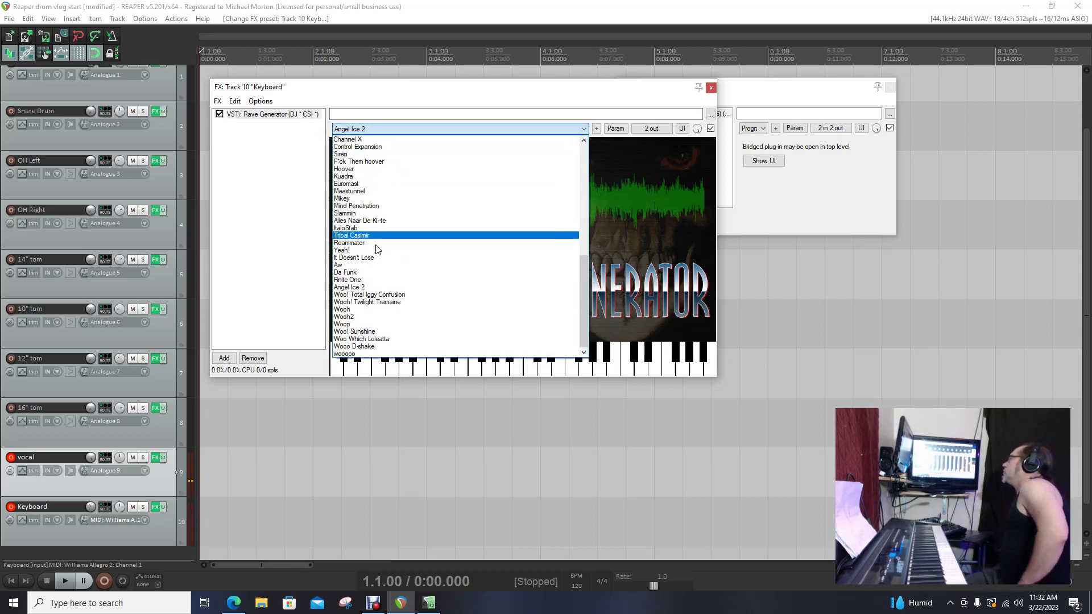
click(364, 295)
click(364, 296)
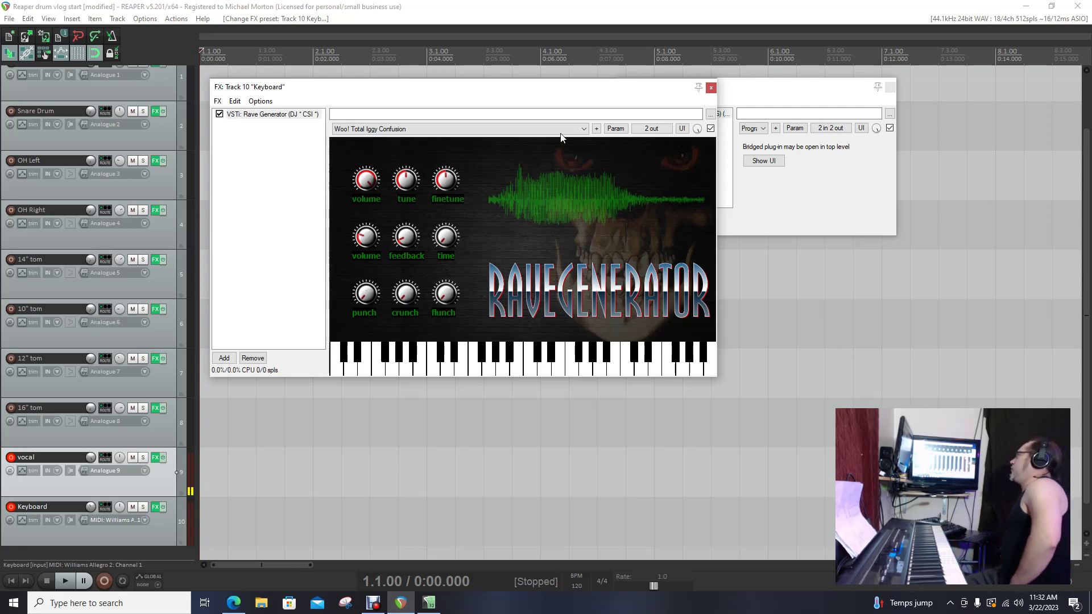
Audition Rave Generator's Wooh! Twilight Tramaine, Wooh and Wooh2 presets one after another.
click(435, 129)
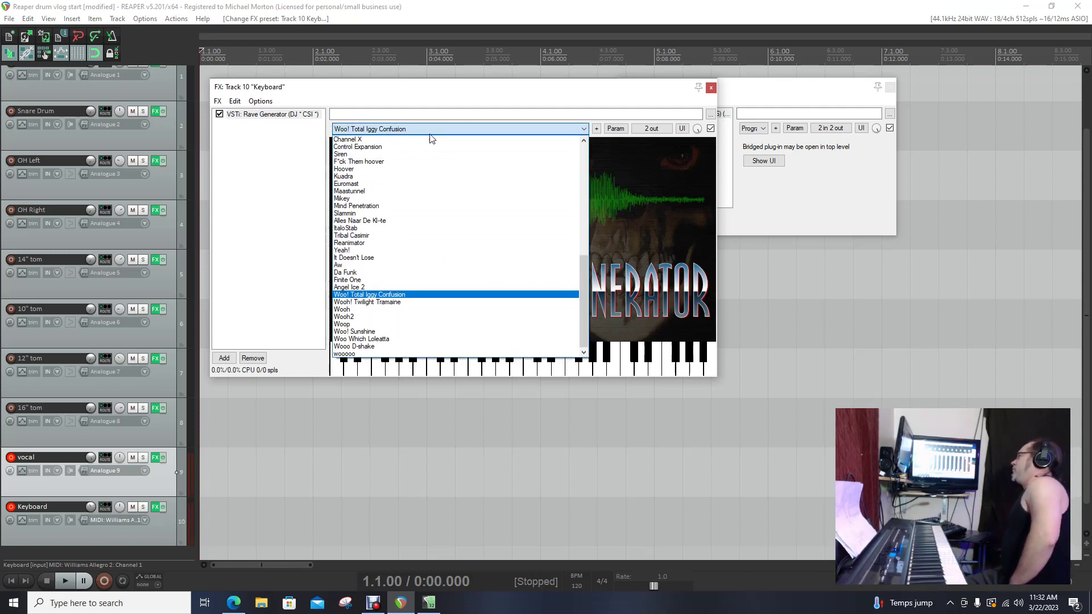
click(385, 302)
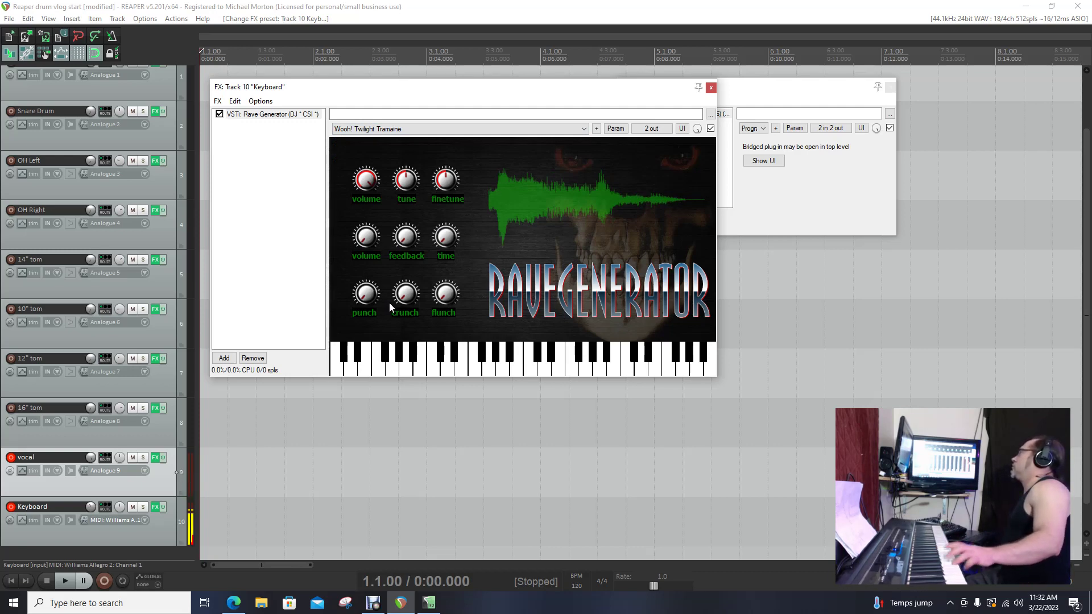
click(401, 130)
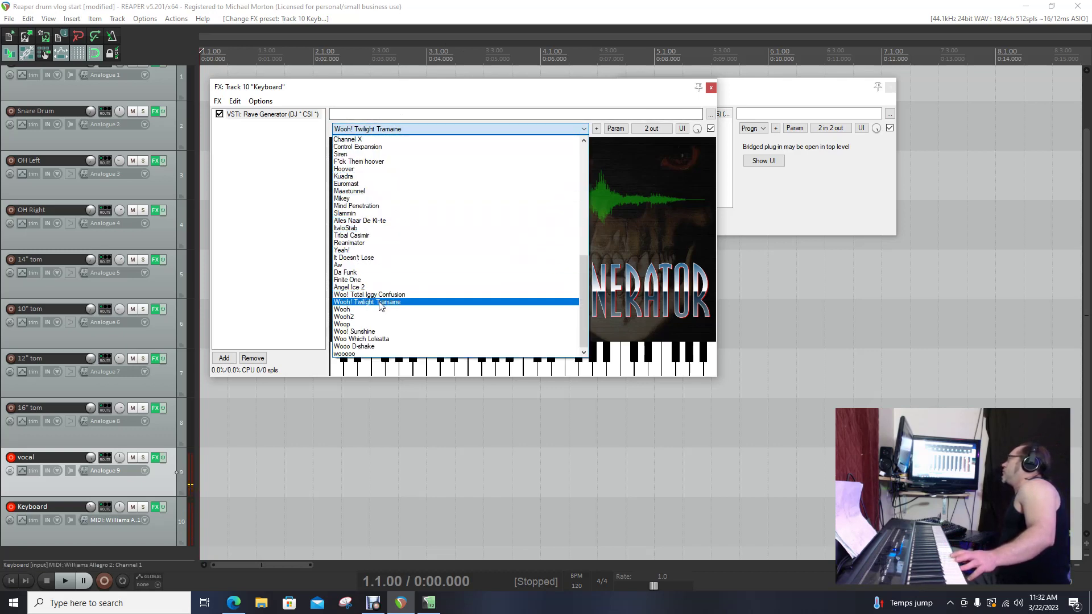
click(367, 310)
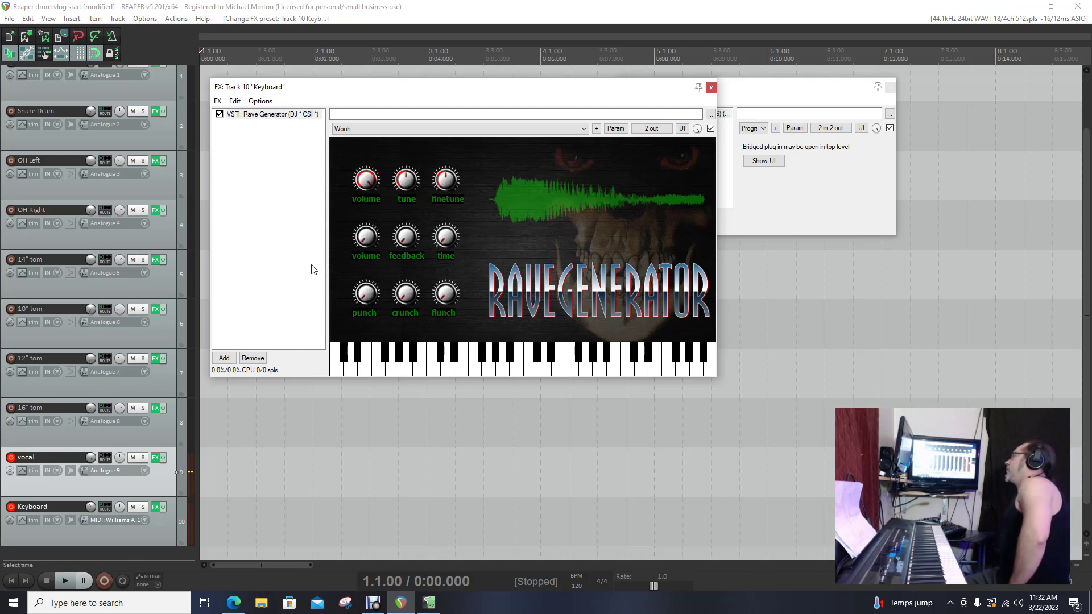
click(384, 129)
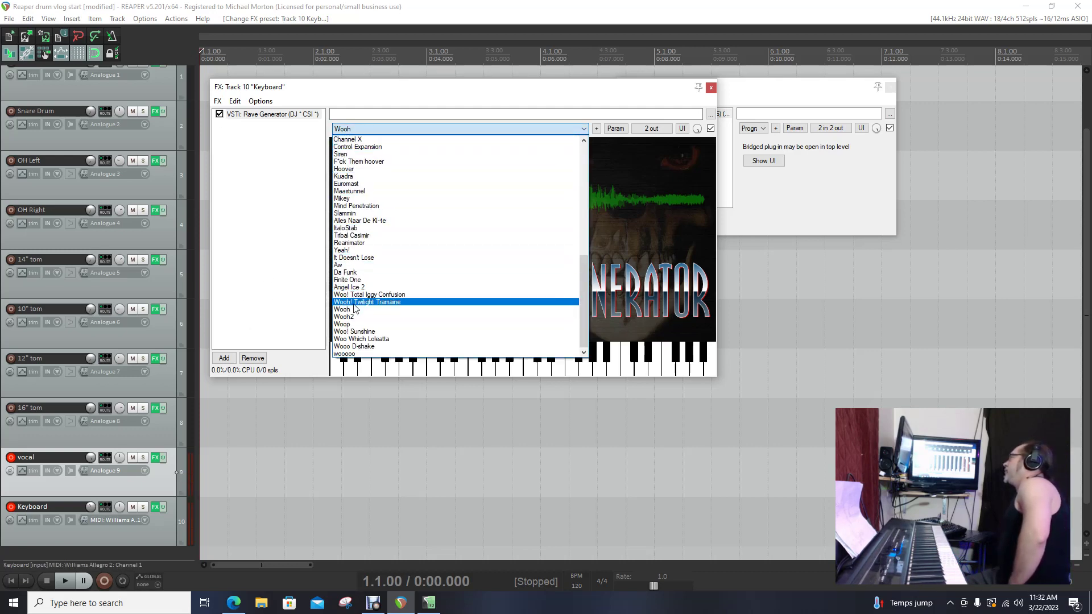
click(357, 317)
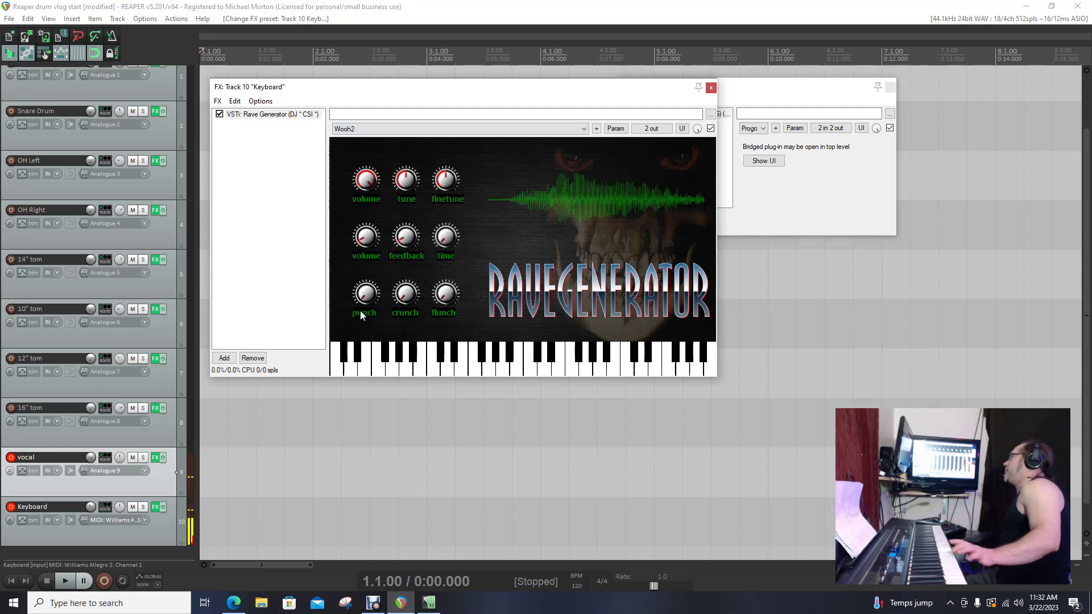
Audition the Woop, Woo! Sunshine and Woo Which Loleatta presets in Rave Generator.
click(352, 131)
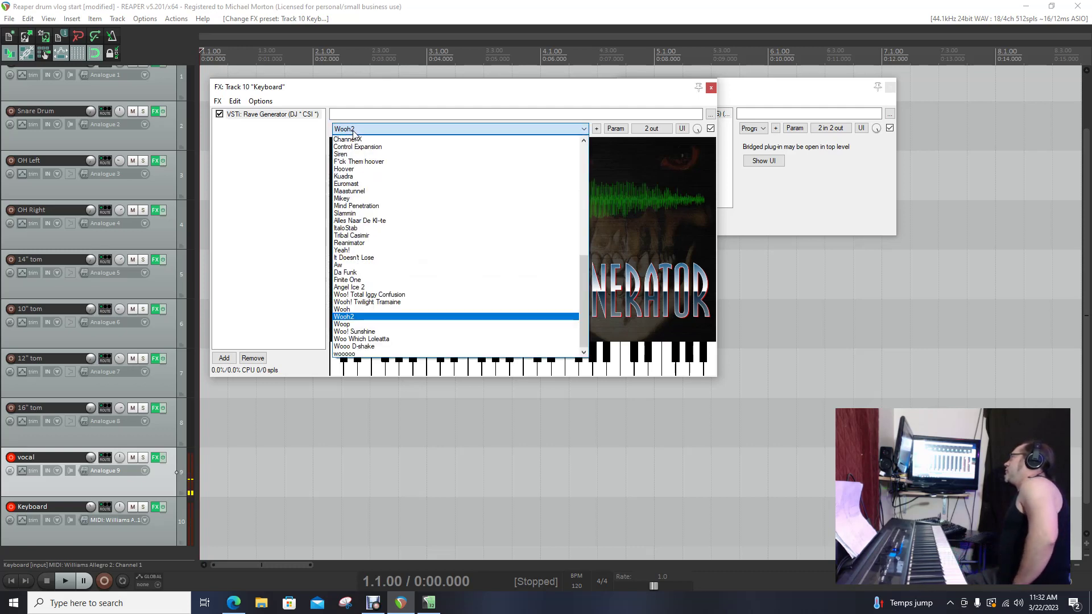
click(355, 325)
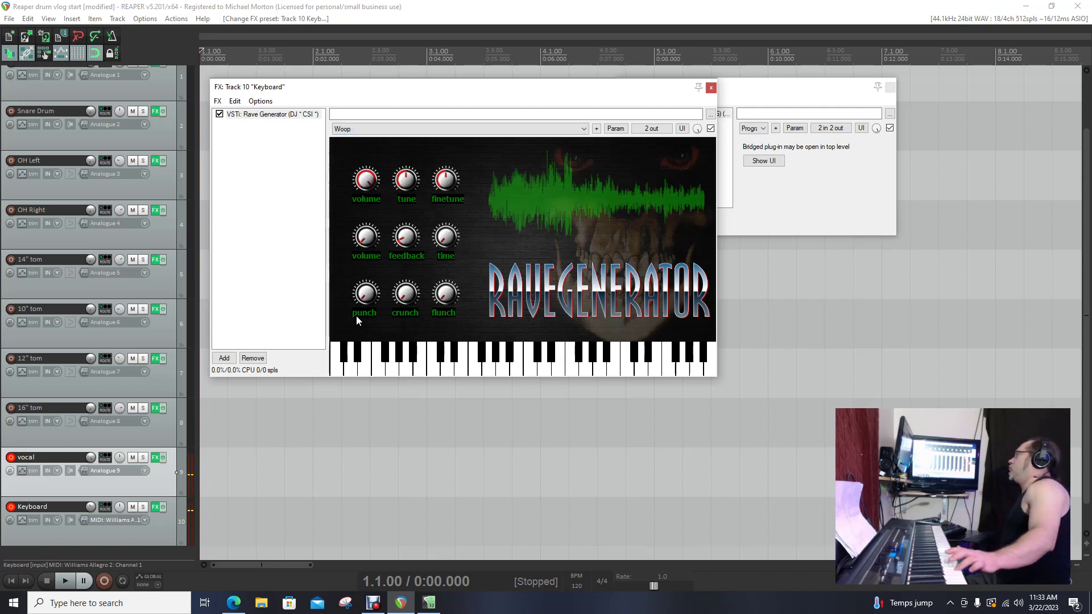
click(367, 130)
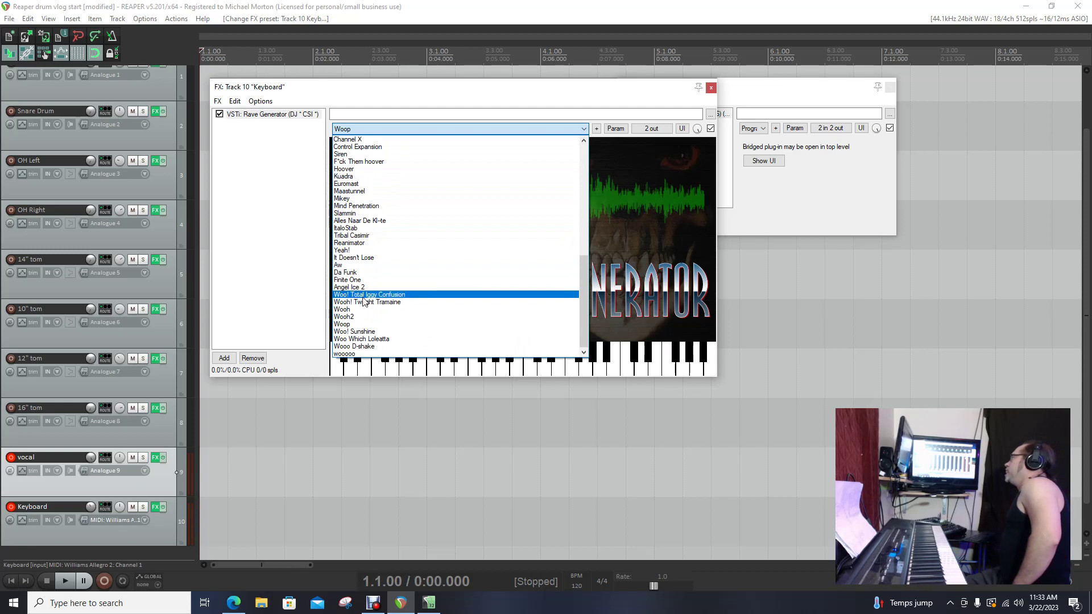
click(363, 332)
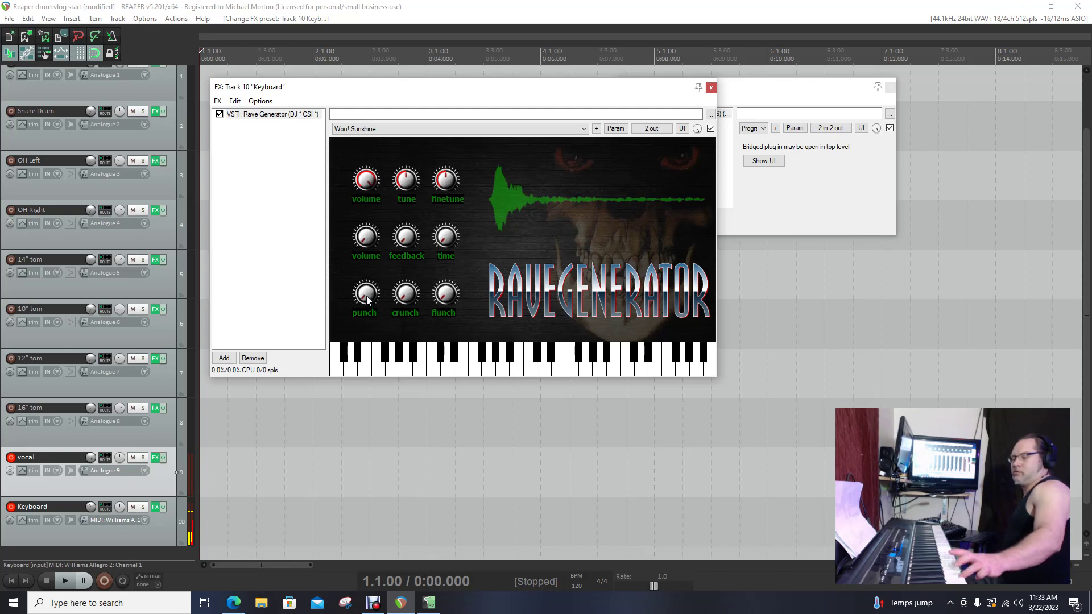
click(383, 130)
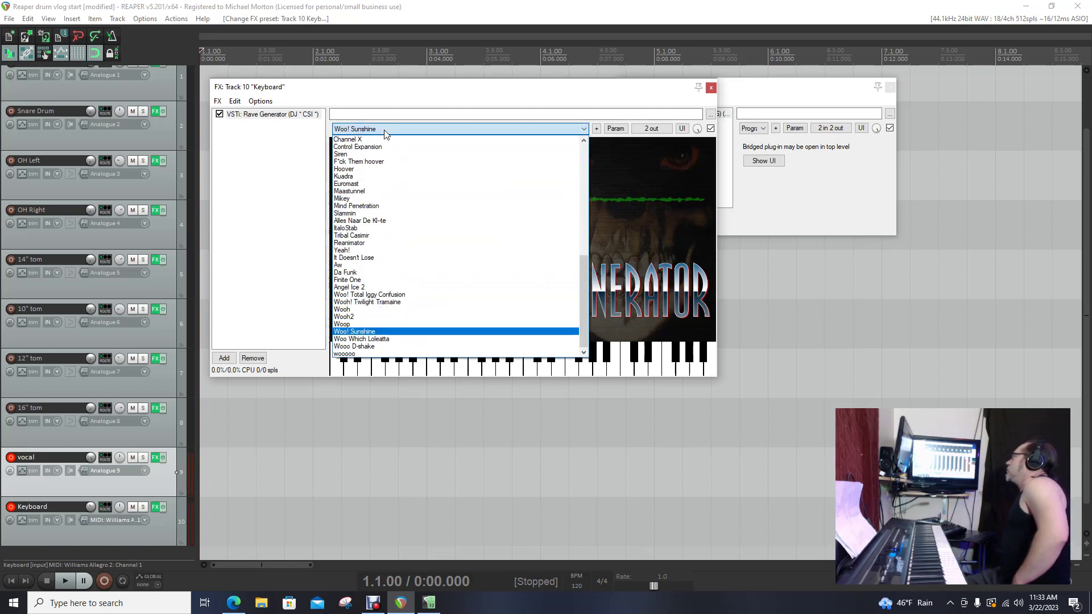
click(362, 340)
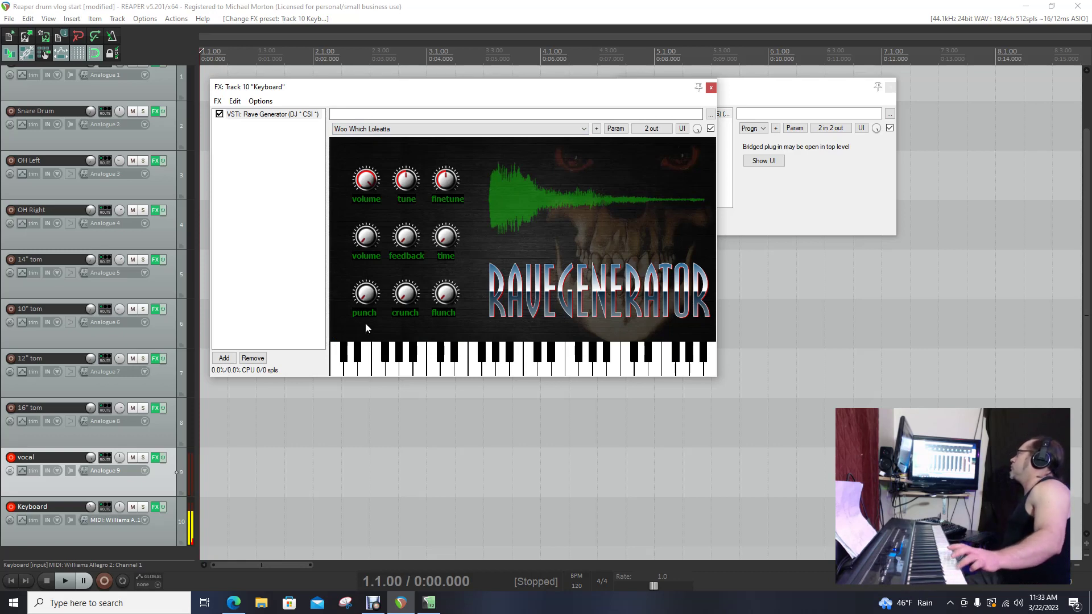
Audition the last two Rave Generator presets, Wooo D-shake and wooooo, on the Keyboard track.
click(375, 128)
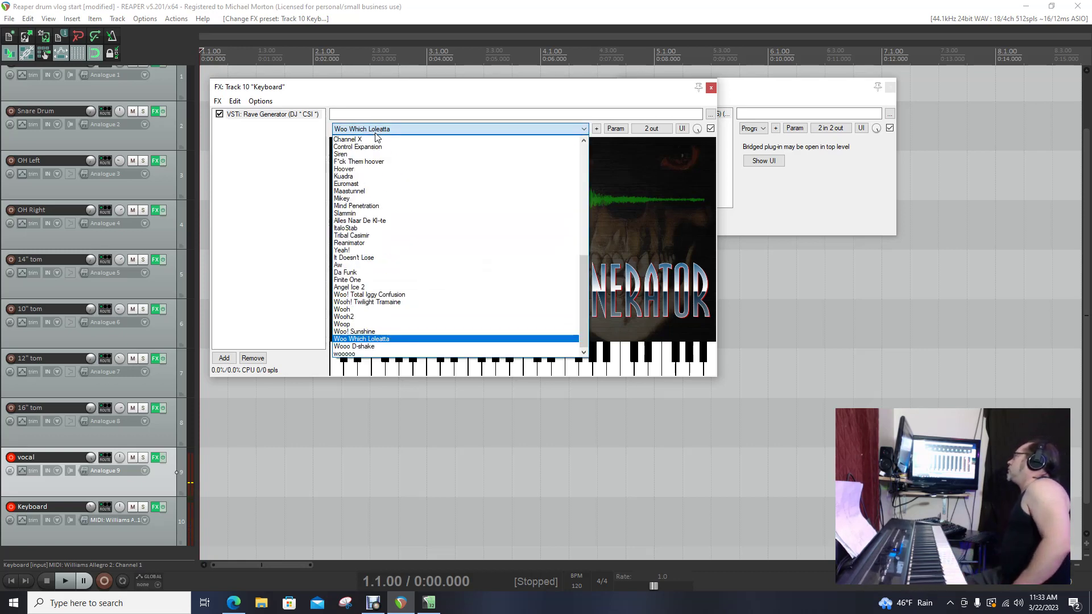
click(372, 347)
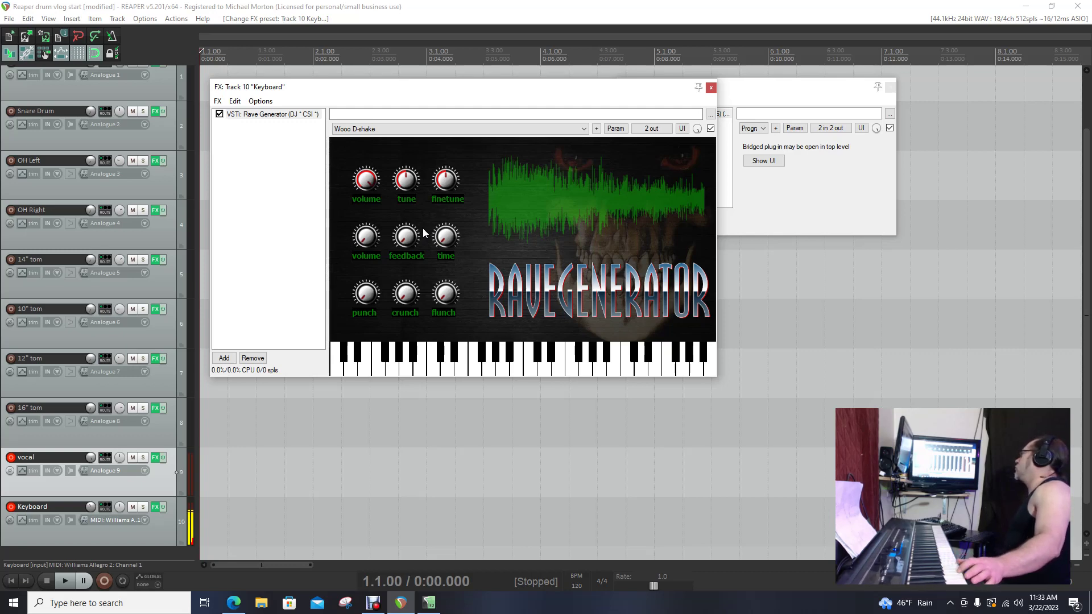
click(391, 131)
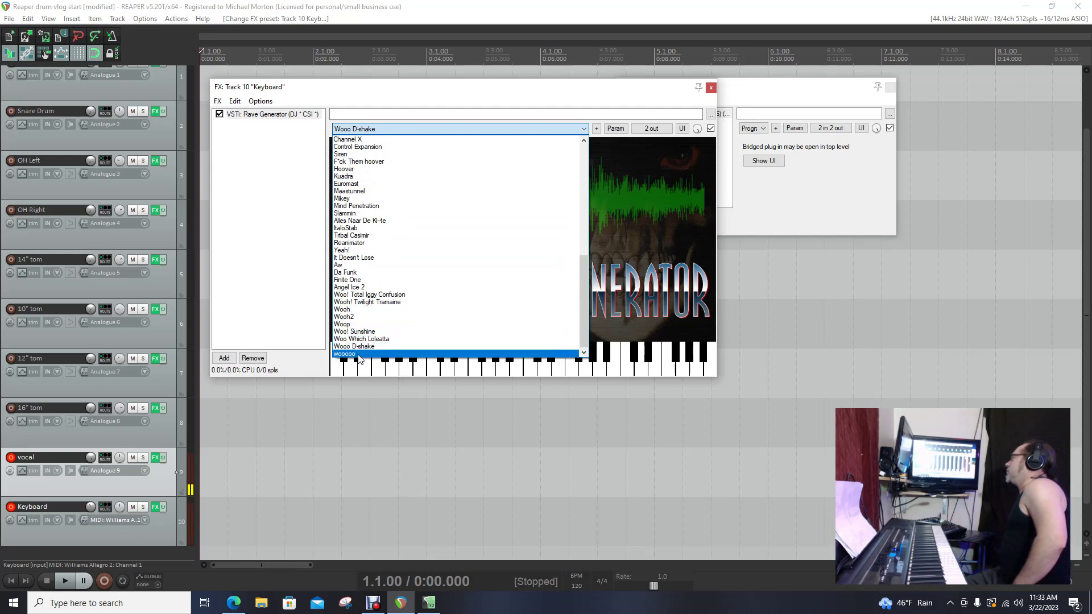
click(359, 354)
click(359, 350)
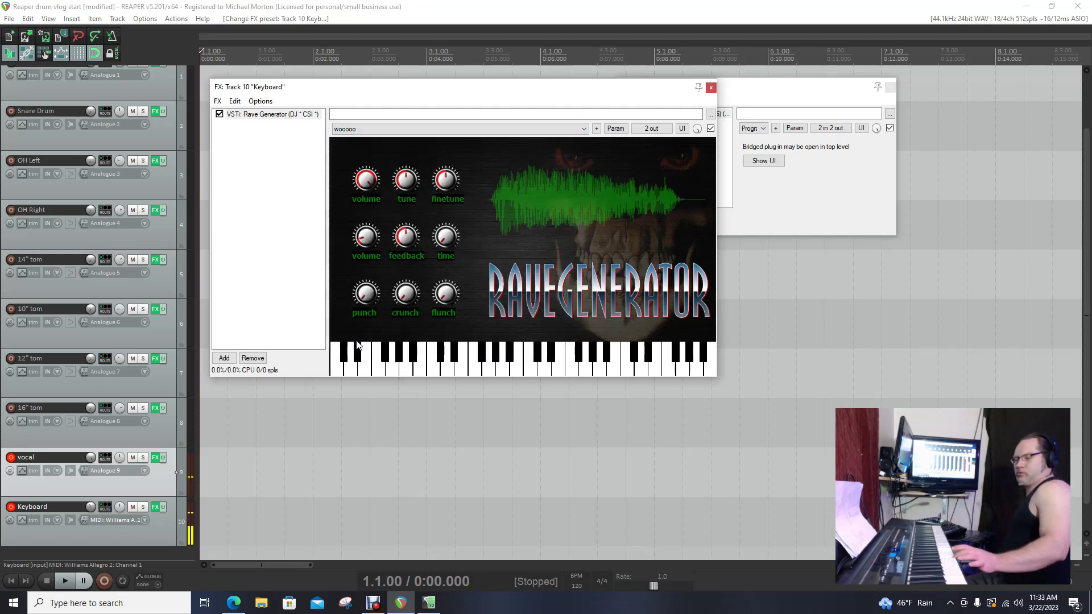